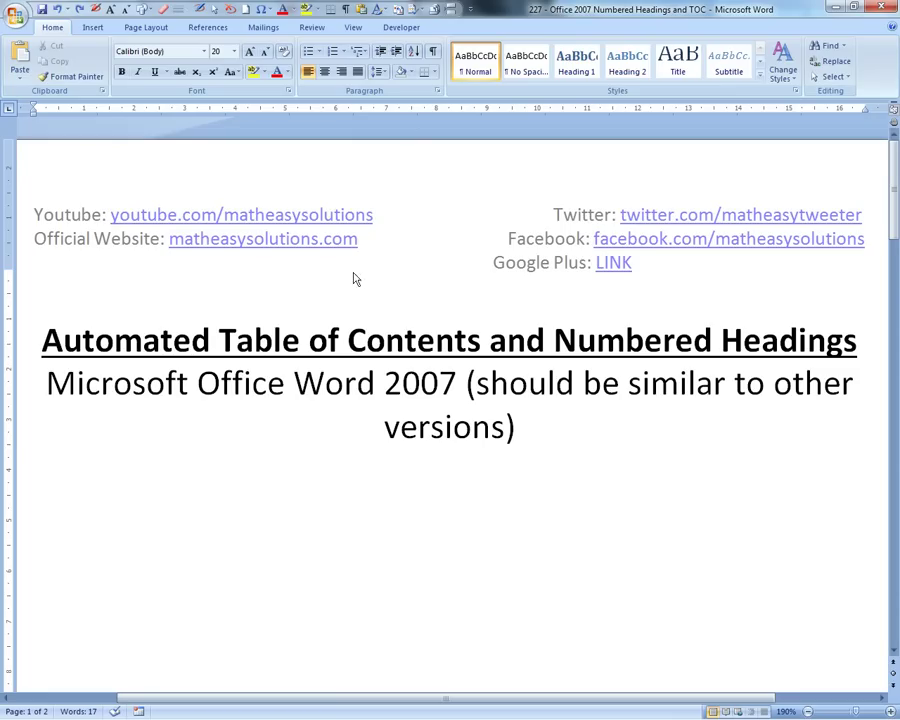
Insert an Automatic Table 1 table of contents, titled Contents, below the version line
click(346, 300)
scroll(345, 305, down, 1)
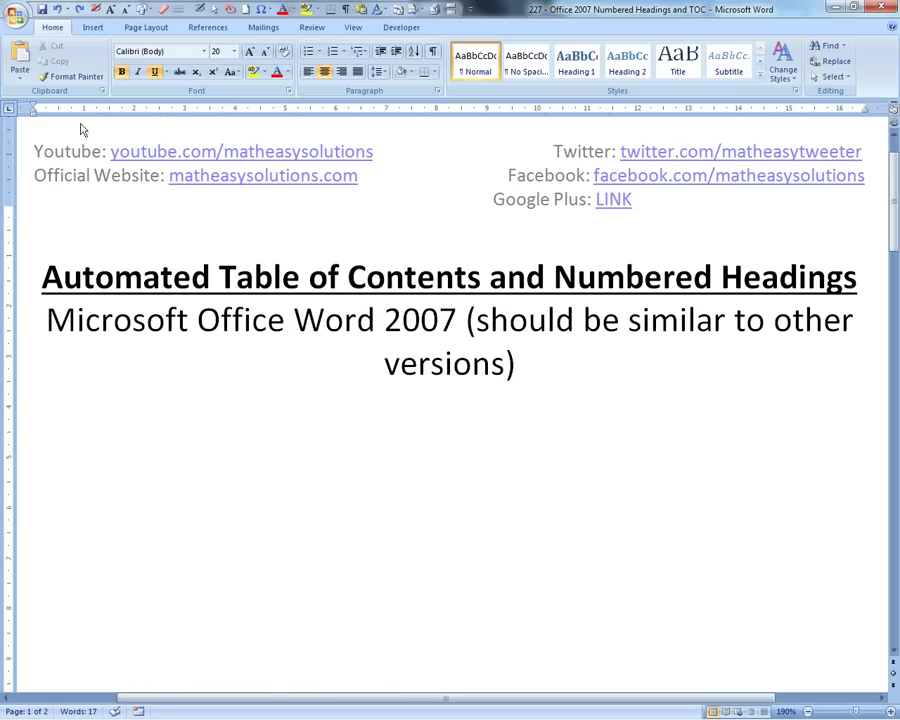
click(430, 428)
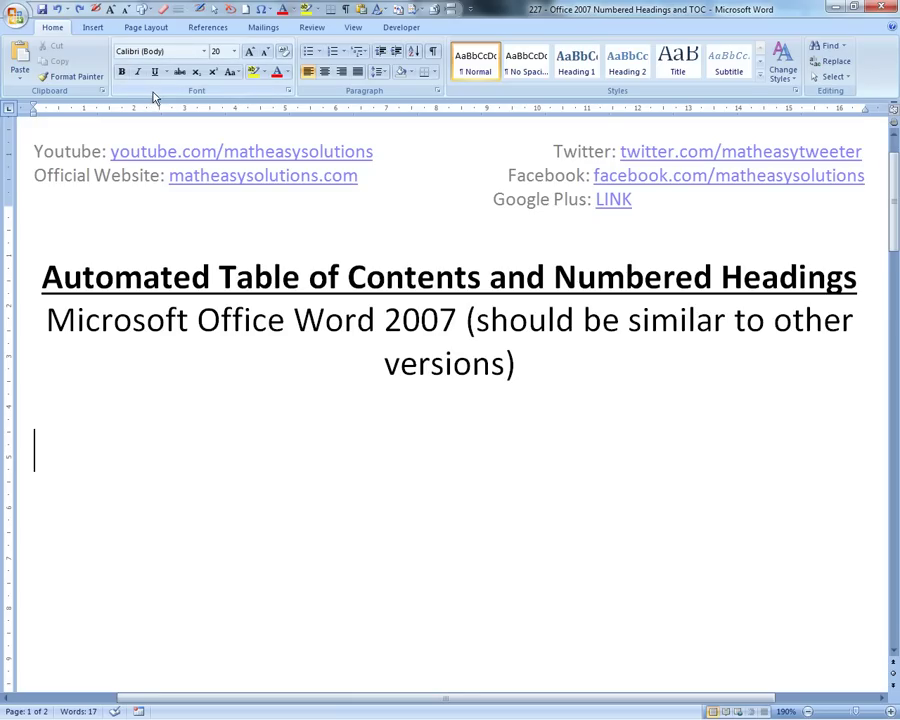
click(145, 27)
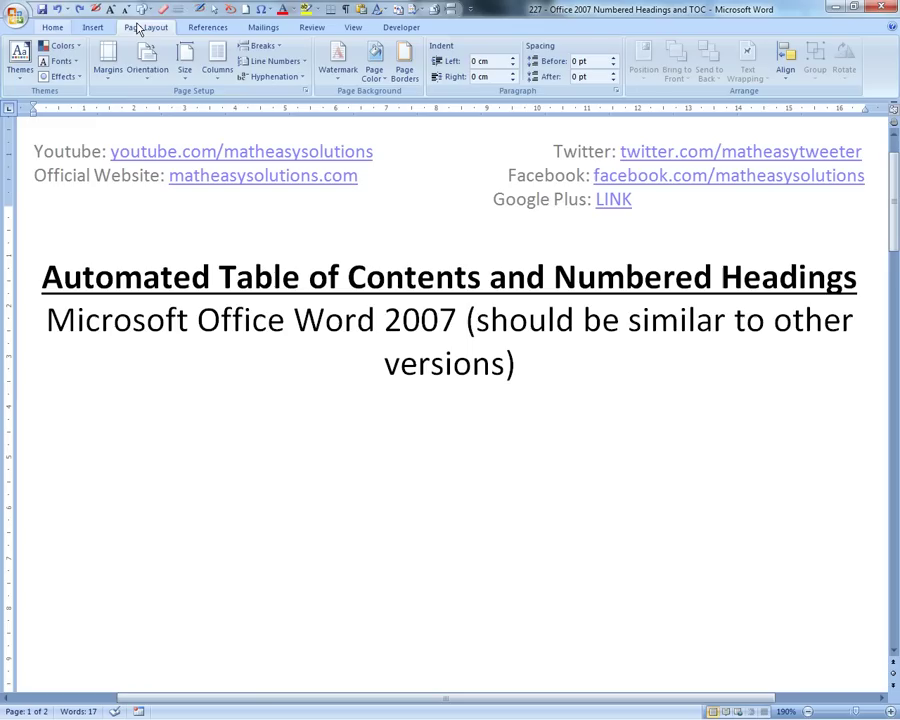
click(206, 27)
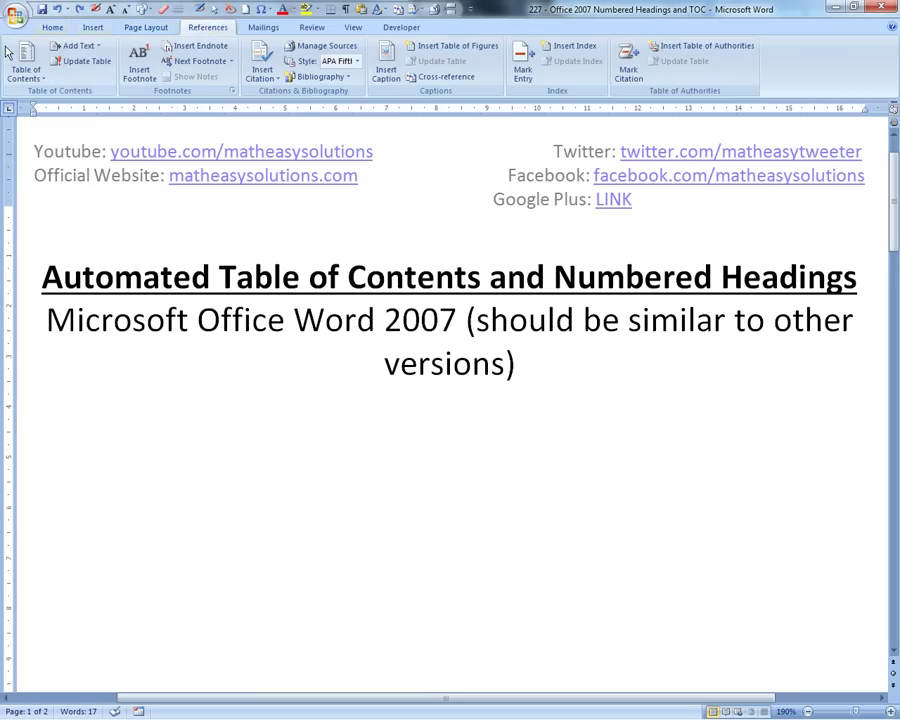
click(24, 70)
click(48, 132)
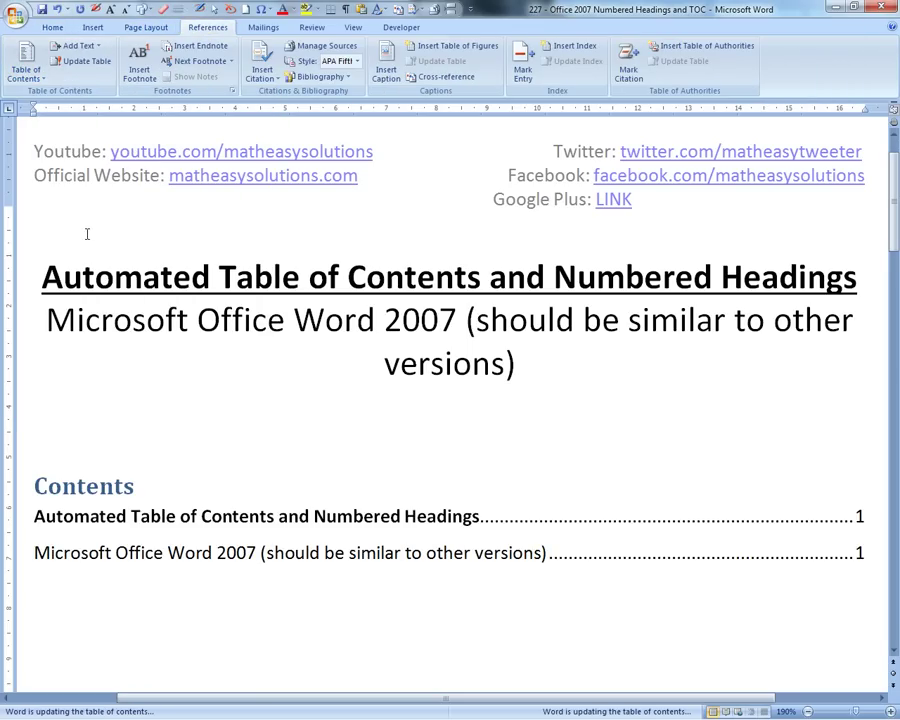
click(24, 66)
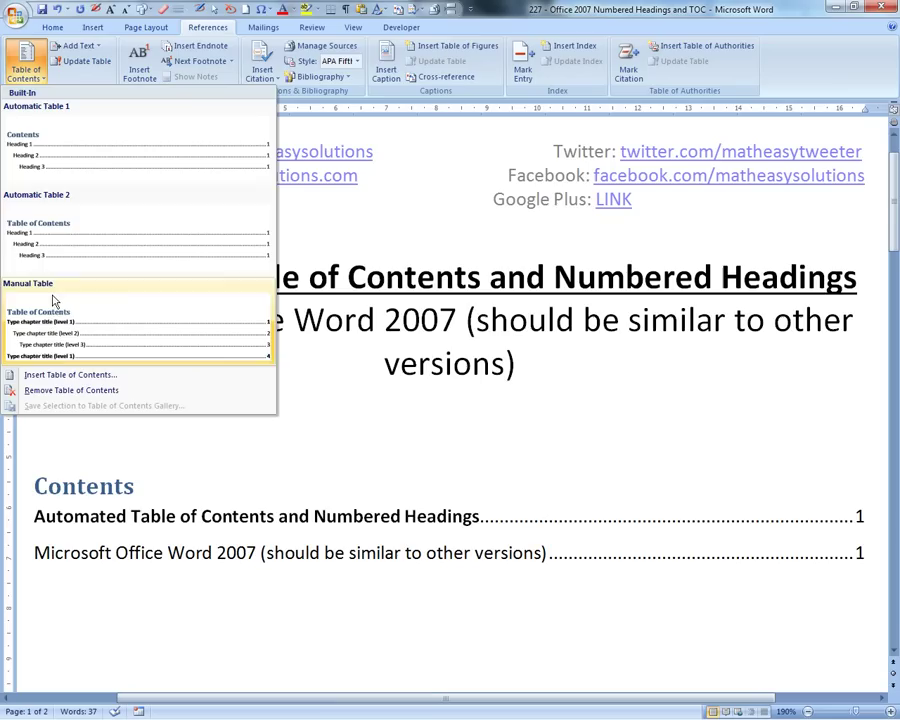
click(326, 492)
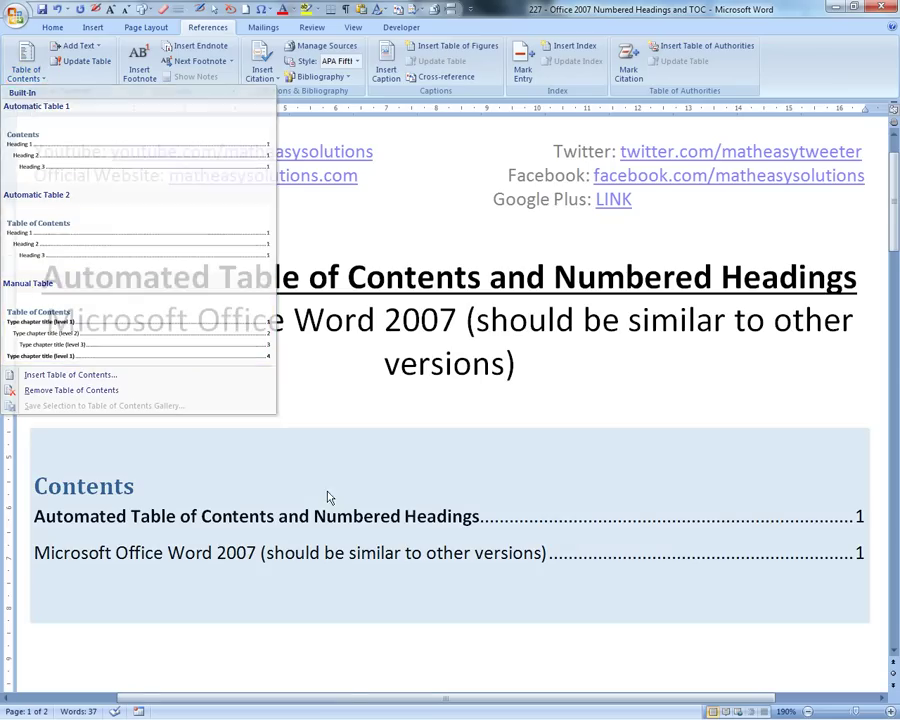
scroll(192, 495, down, 1)
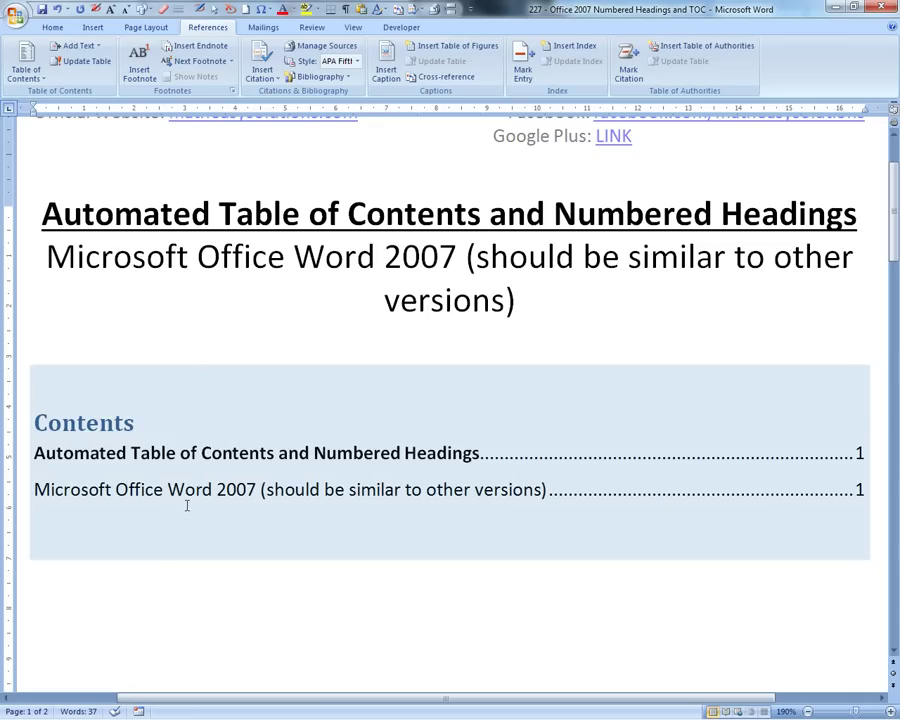
Apply the Title style to the main heading and the Subtitle style to the version line
click(201, 206)
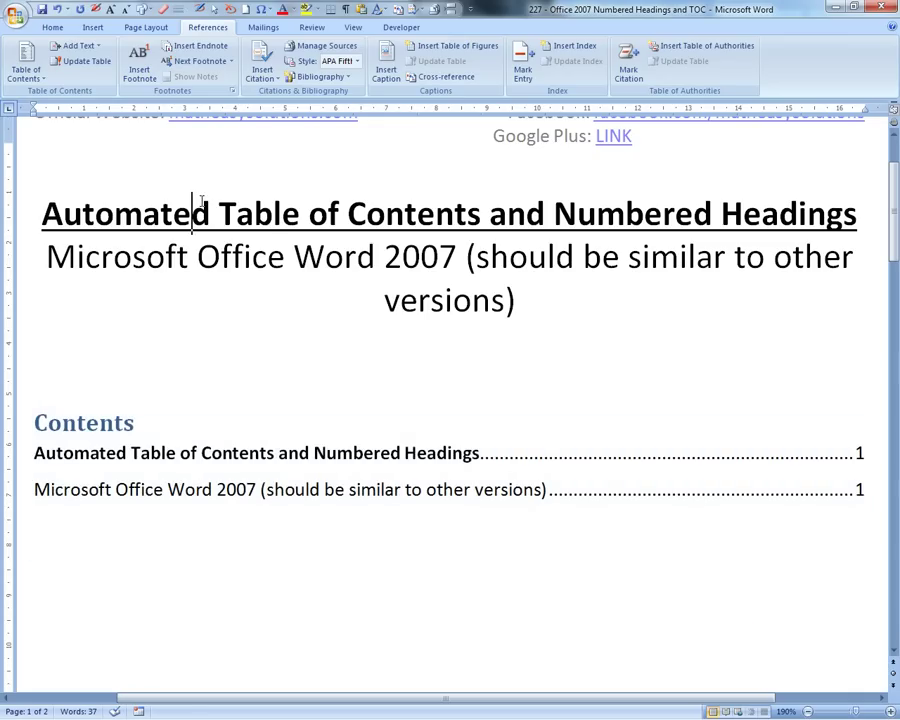
click(52, 27)
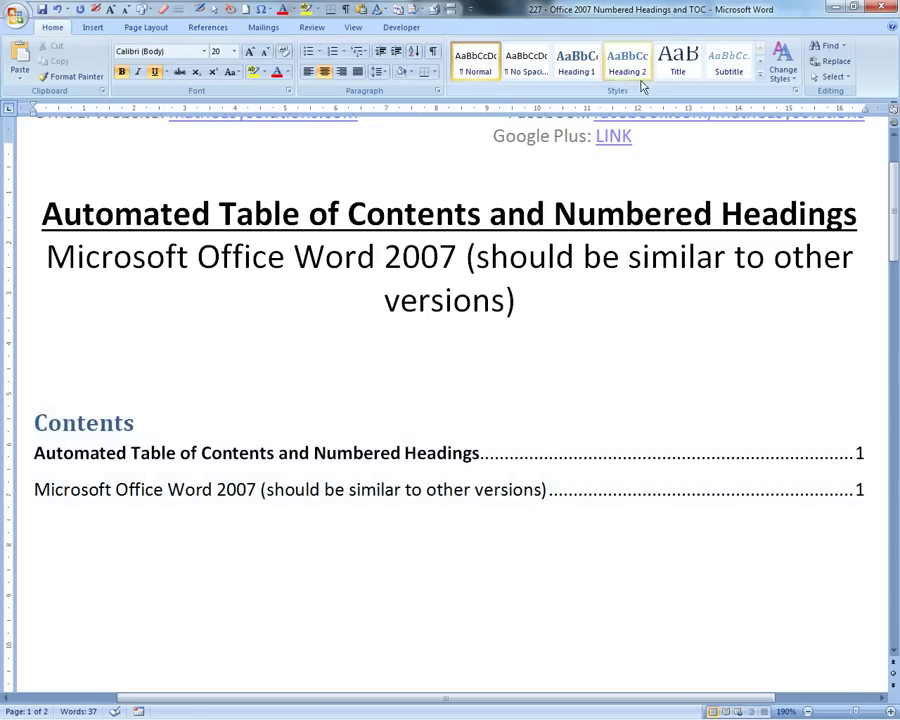
click(675, 65)
click(358, 357)
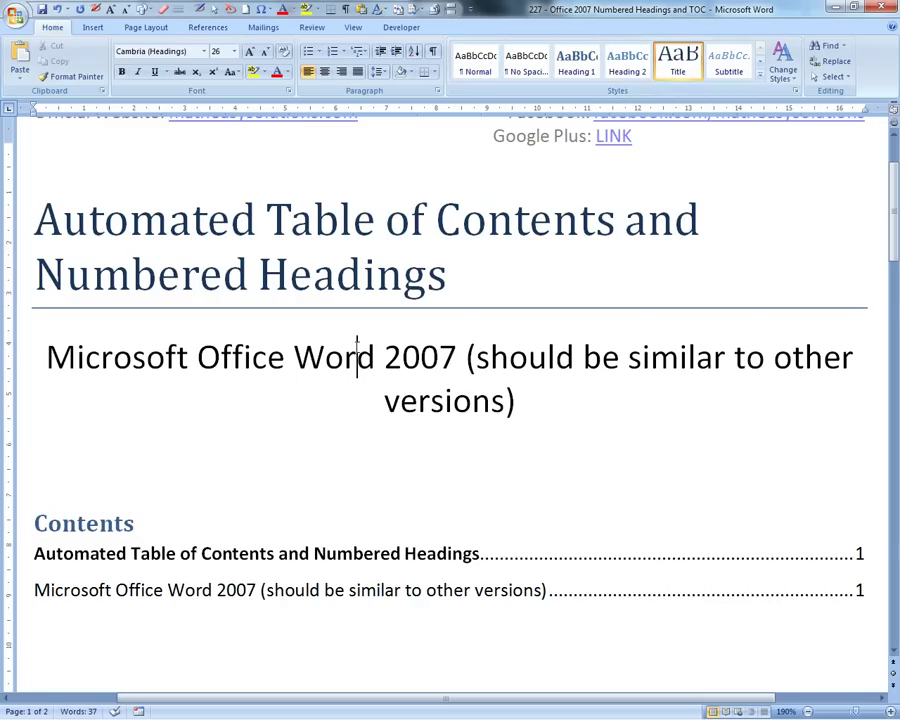
click(728, 62)
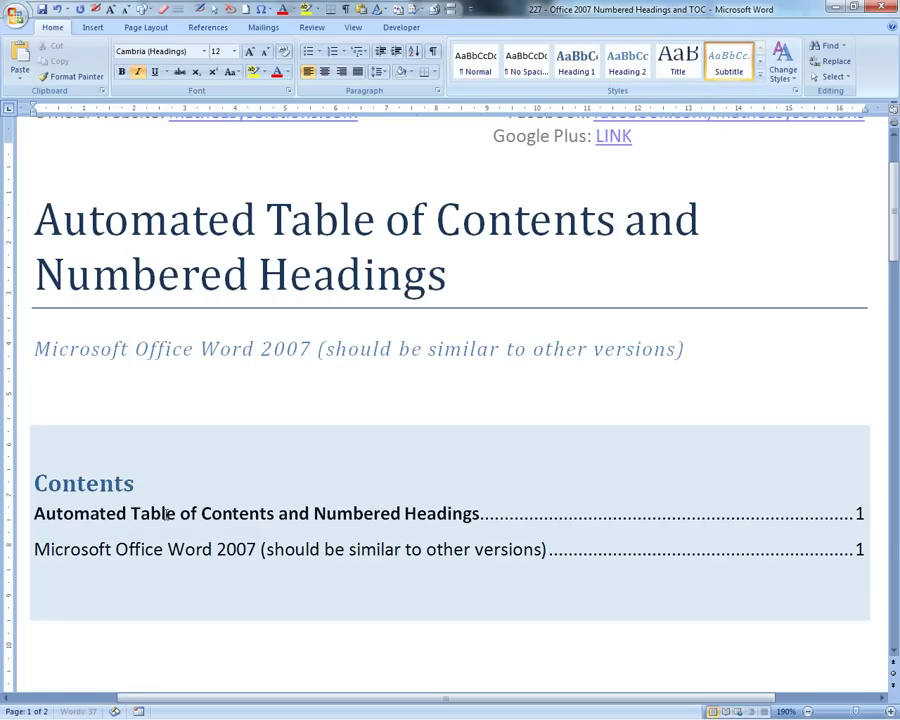
Update the entire table of contents and dismiss the 'No table of contents entries found' message
scroll(166, 513, down, 2)
right_click(24, 325)
click(88, 381)
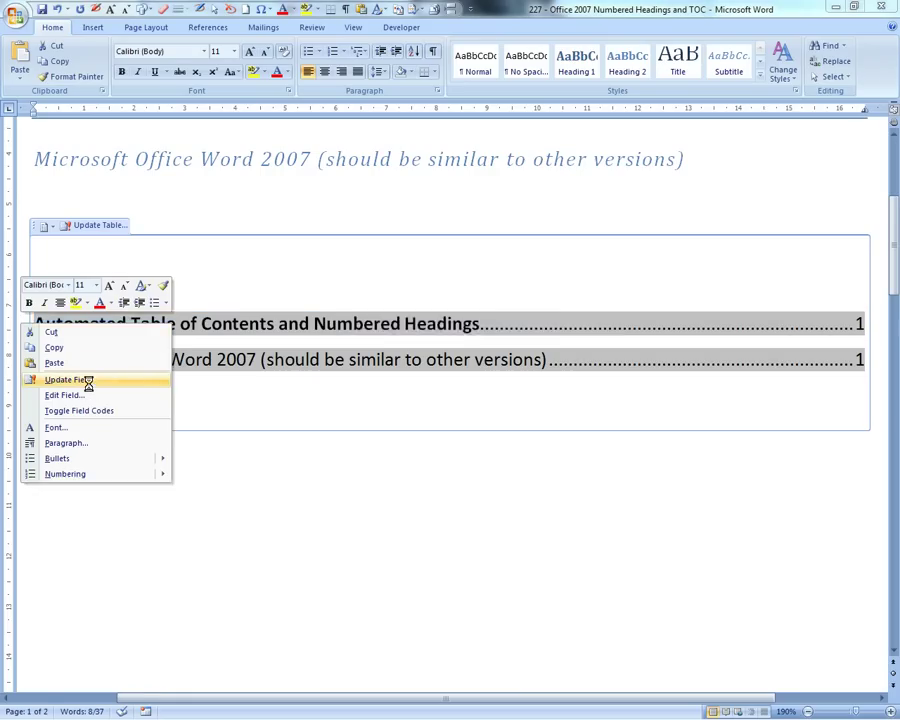
click(413, 367)
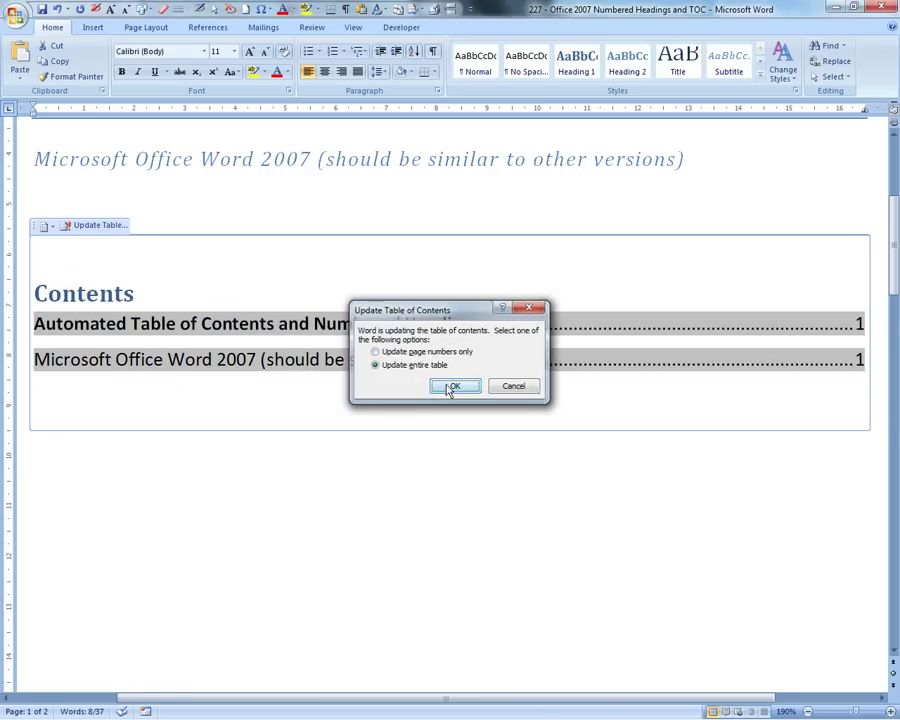
click(452, 386)
drag(528, 338, 369, 321)
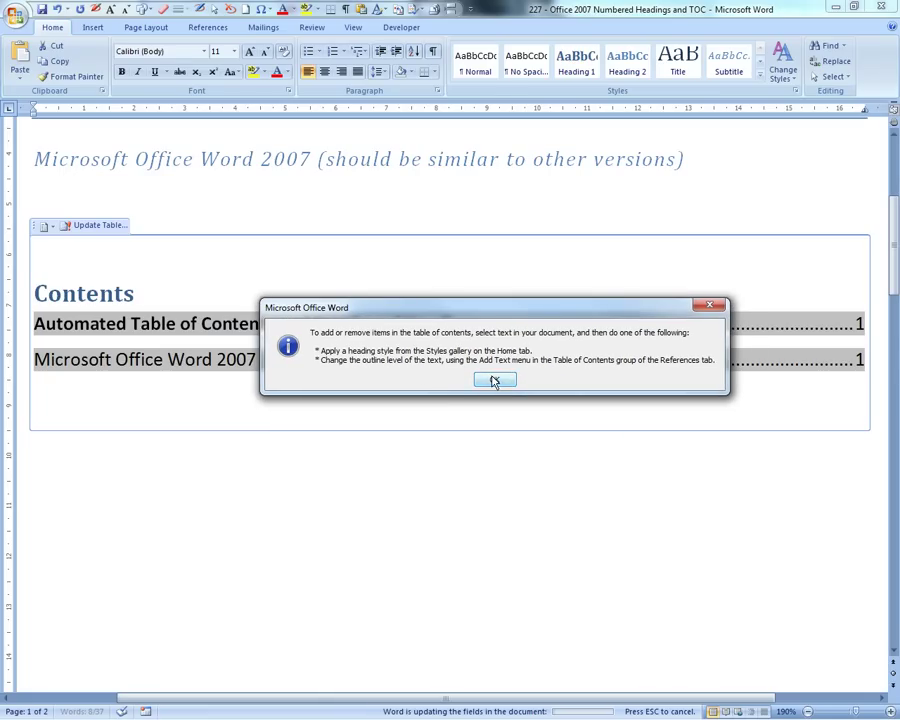
click(495, 381)
Add 'Heading 1 Introduction' below the contents in Heading 1 style and start a new line
scroll(183, 469, up, 1)
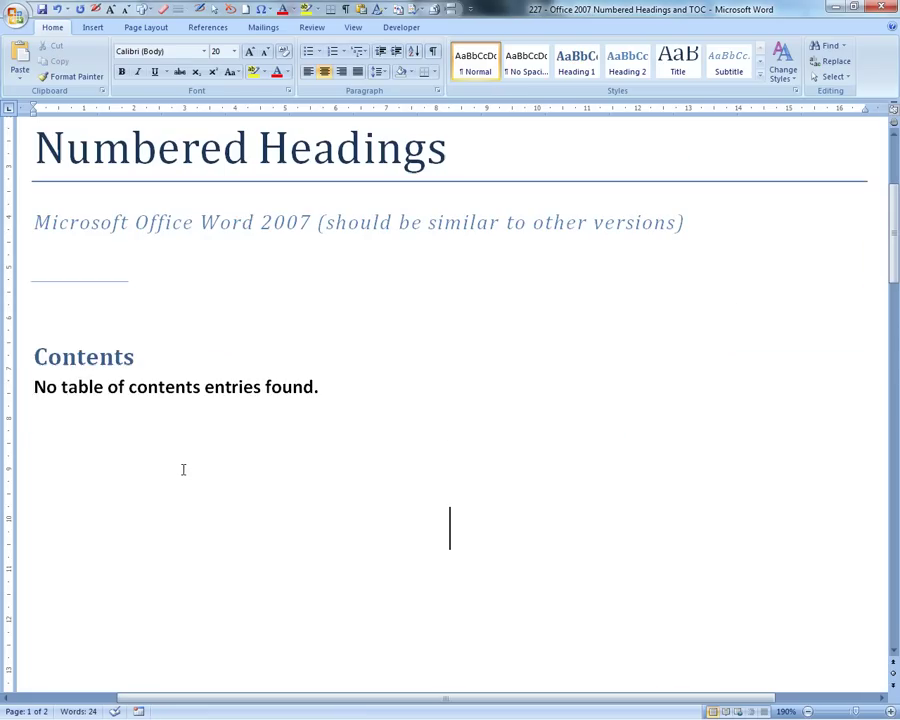
click(254, 446)
click(585, 79)
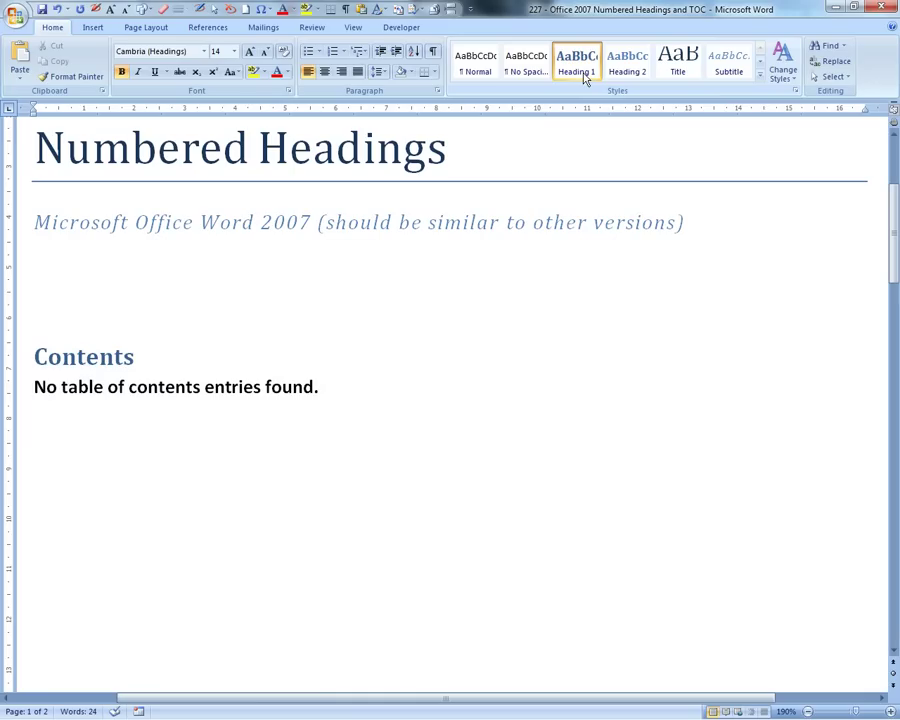
text(Heading )
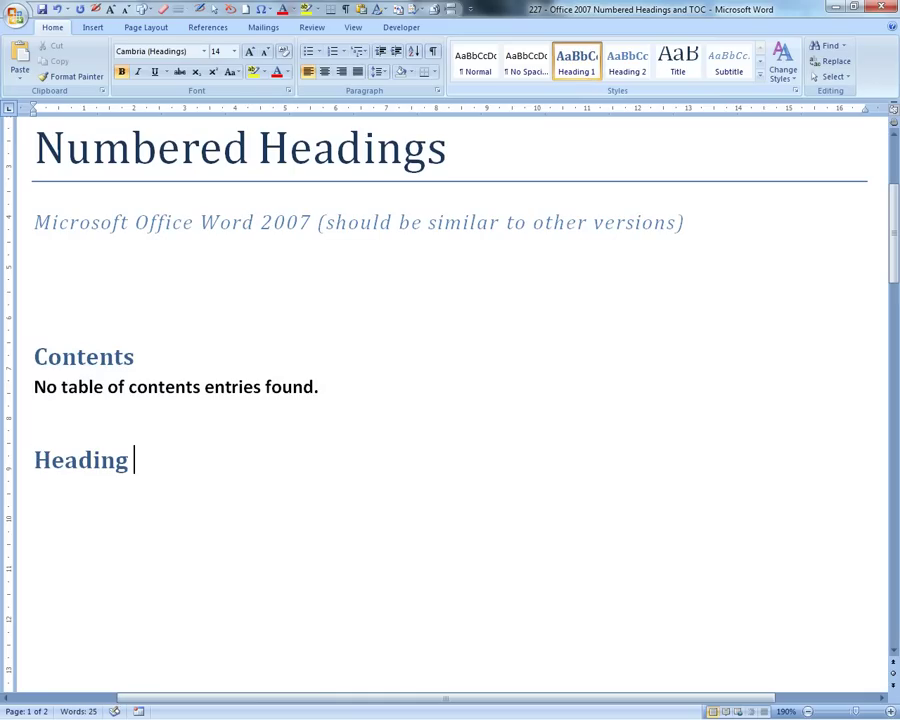
text(1 Introduction)
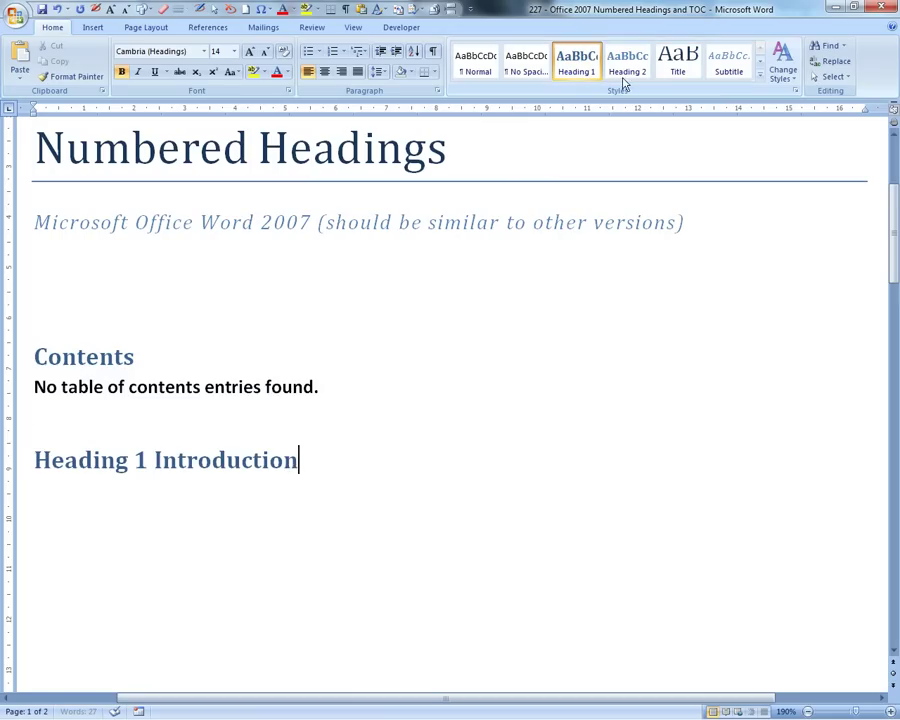
double_click(376, 490)
Update the table of contents so it lists Heading 1 Introduction
click(208, 380)
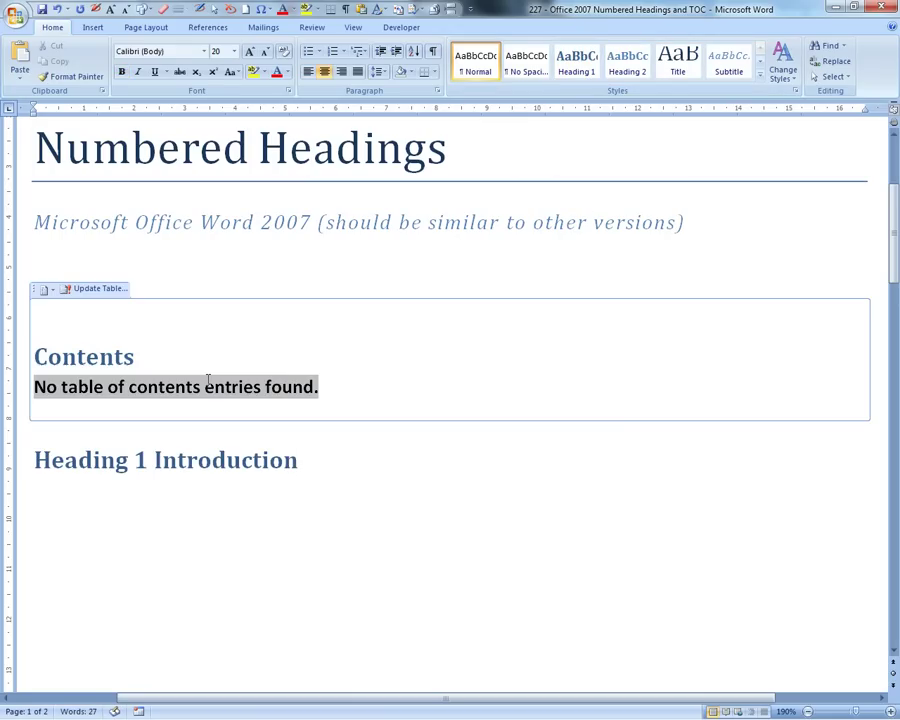
right_click(58, 376)
click(152, 432)
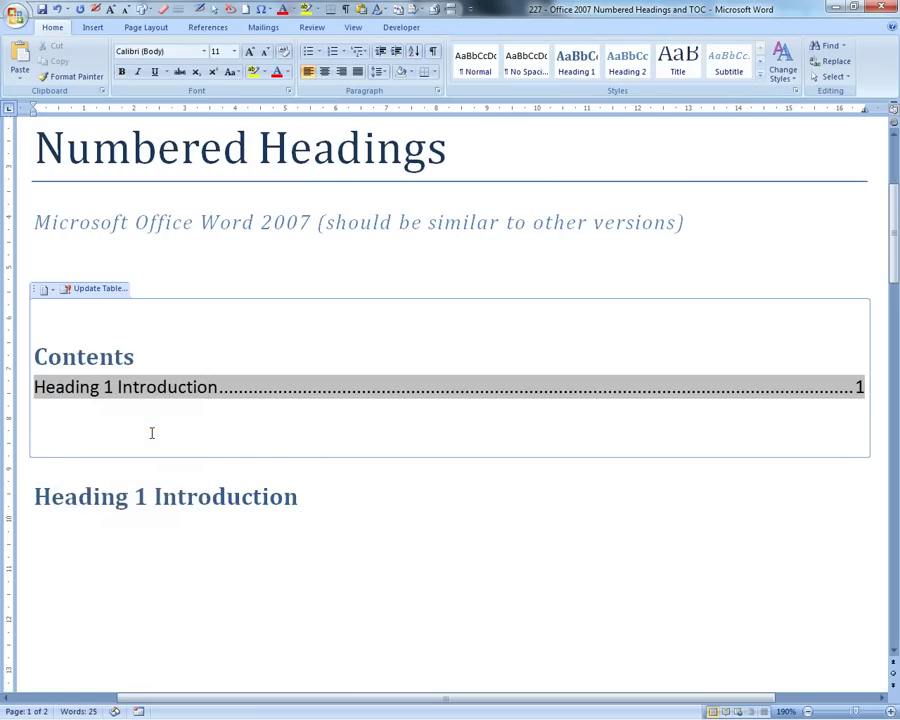
click(345, 496)
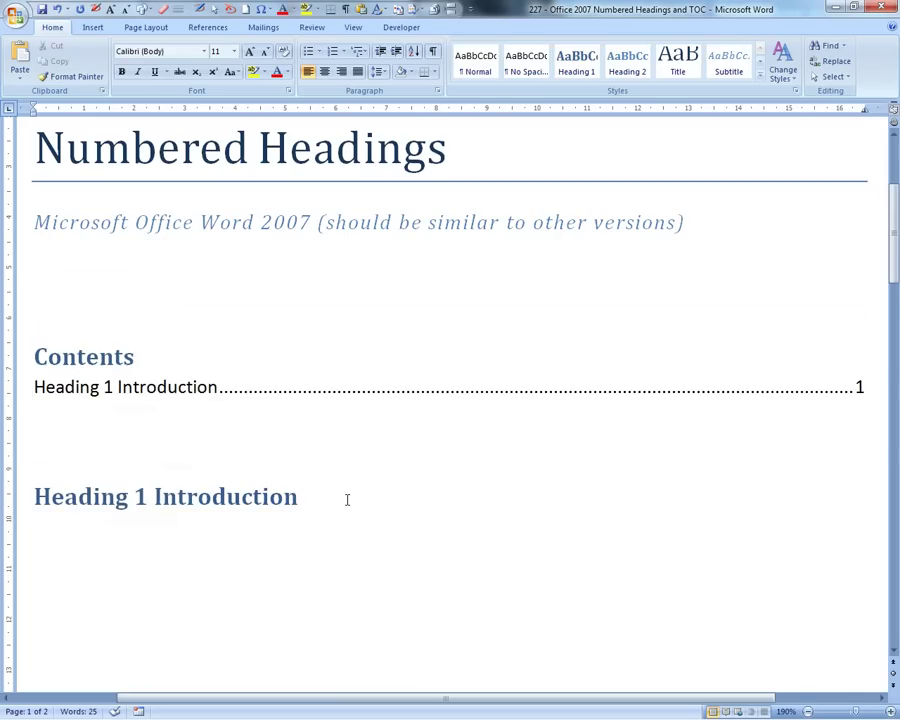
Add the line 'Heading 1.1' in Heading 2 style
text(Heading)
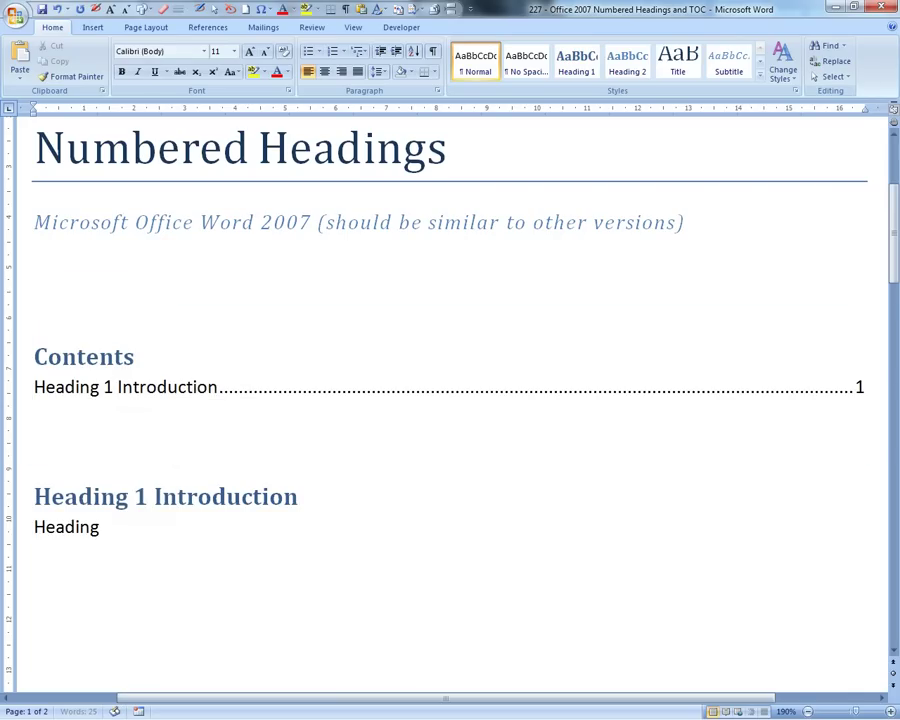
text( 1.1)
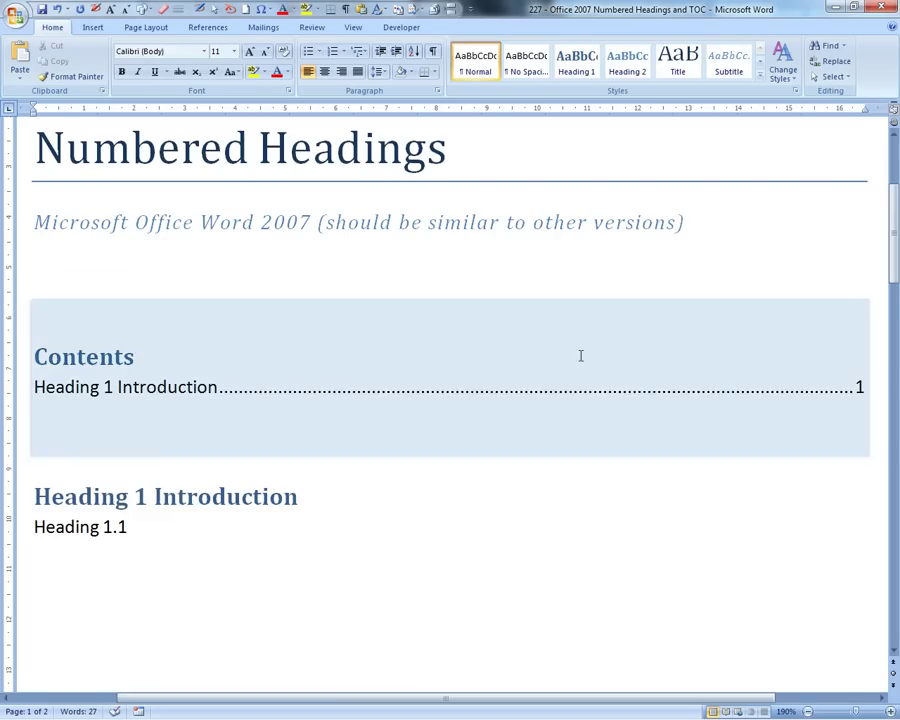
click(614, 64)
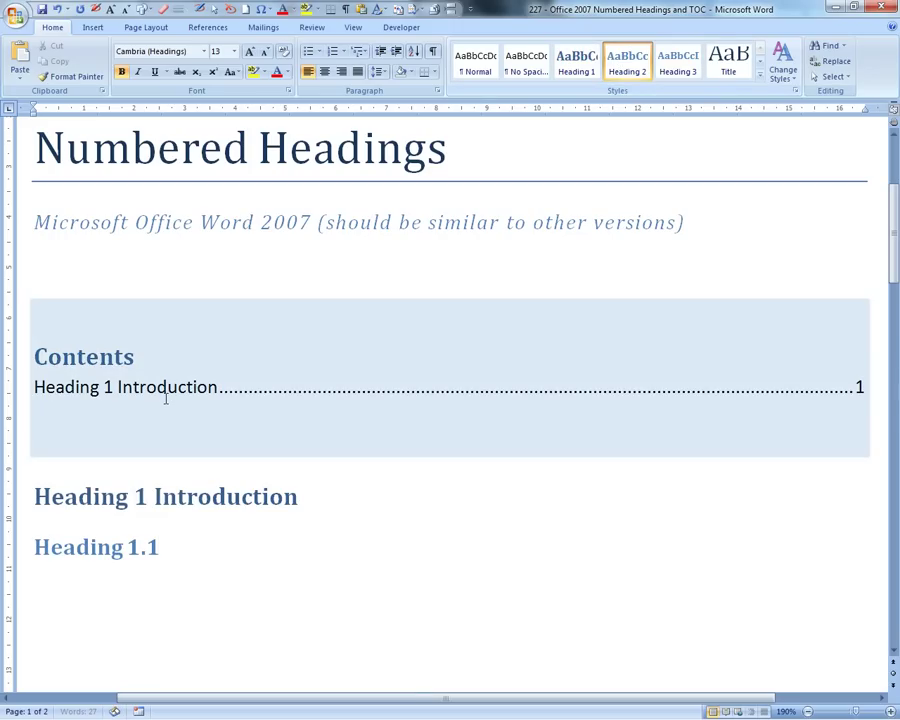
scroll(163, 389, down, 1)
Update the entire table of contents so it lists Heading 1.1
right_click(152, 328)
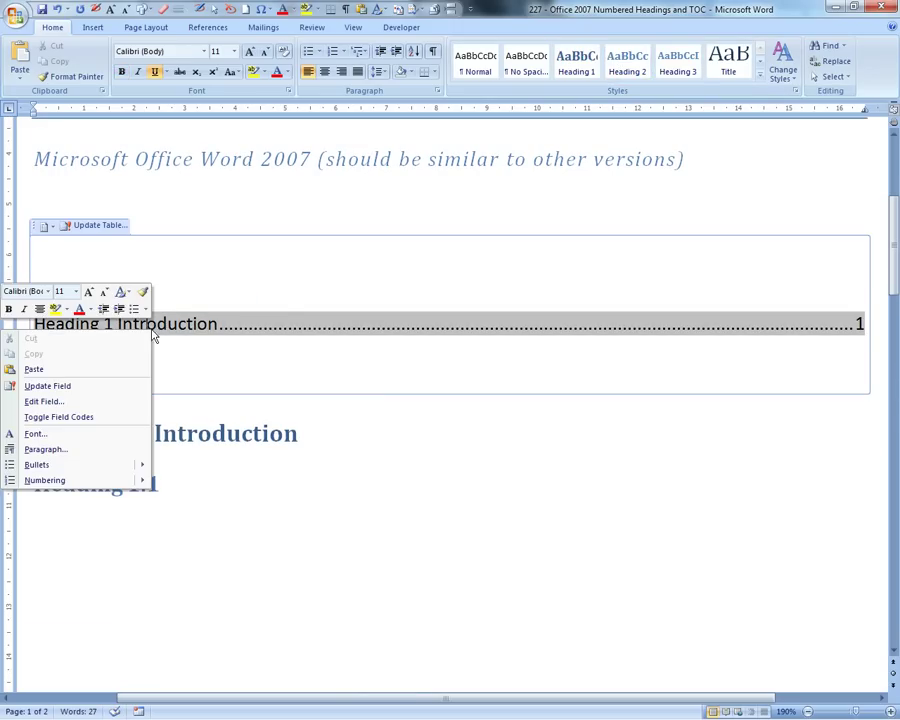
click(100, 387)
click(380, 365)
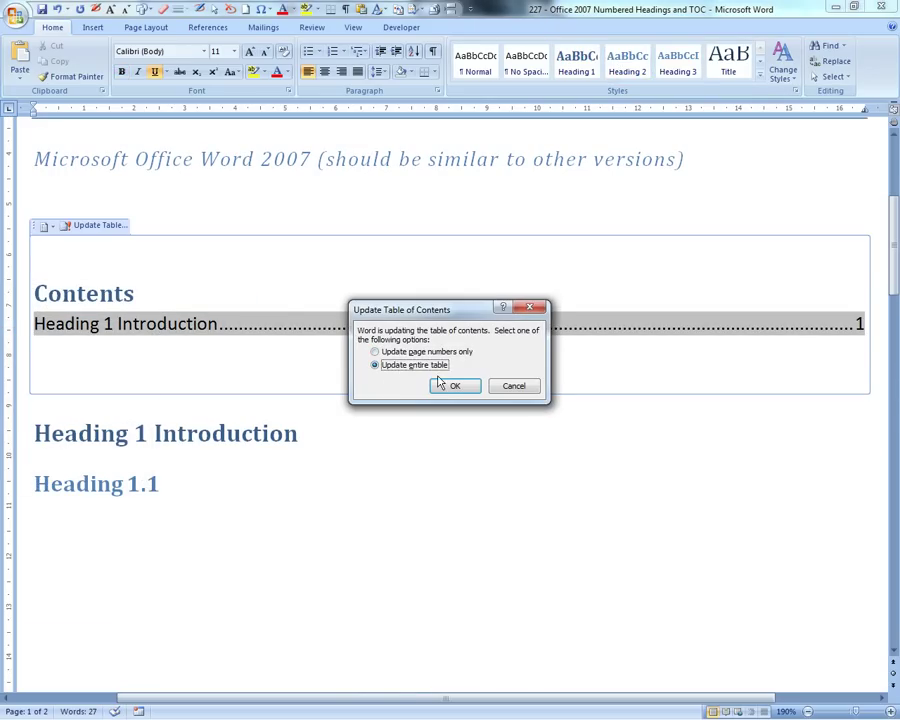
click(441, 387)
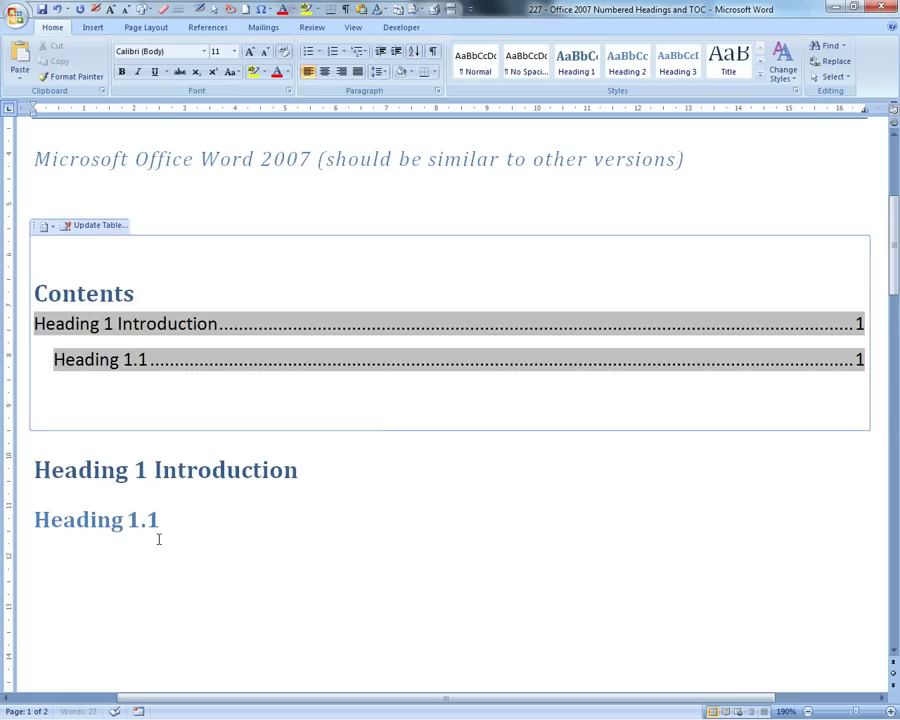
click(184, 506)
Add Heading 1.1.1 as Heading 3, Heading 2 as Heading 1, and Heading 2.2 as Heading 2
key(Return)
text(H)
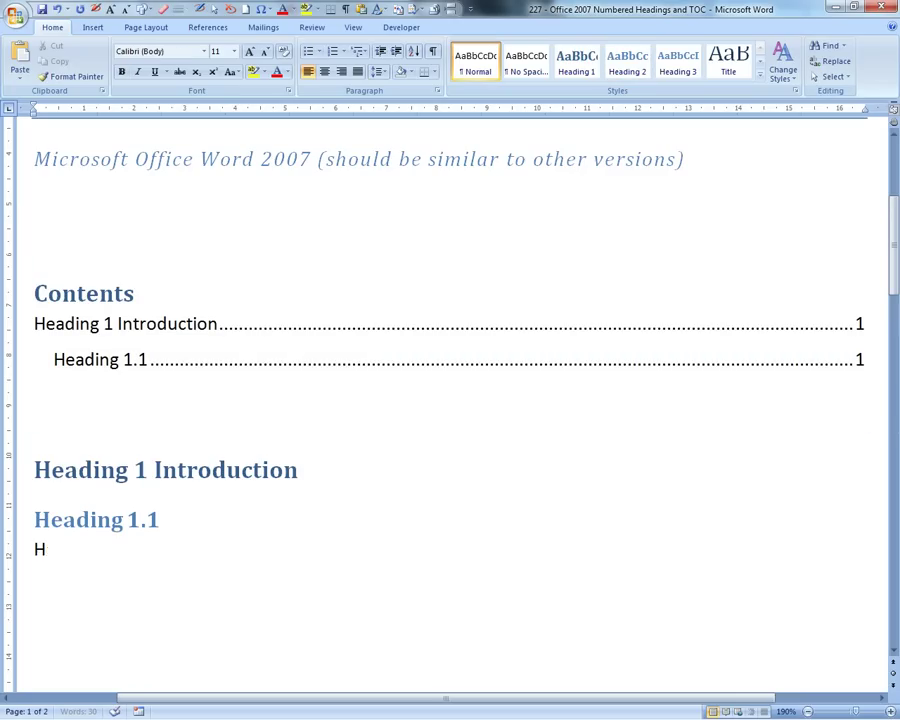
text(eading 1.1.1)
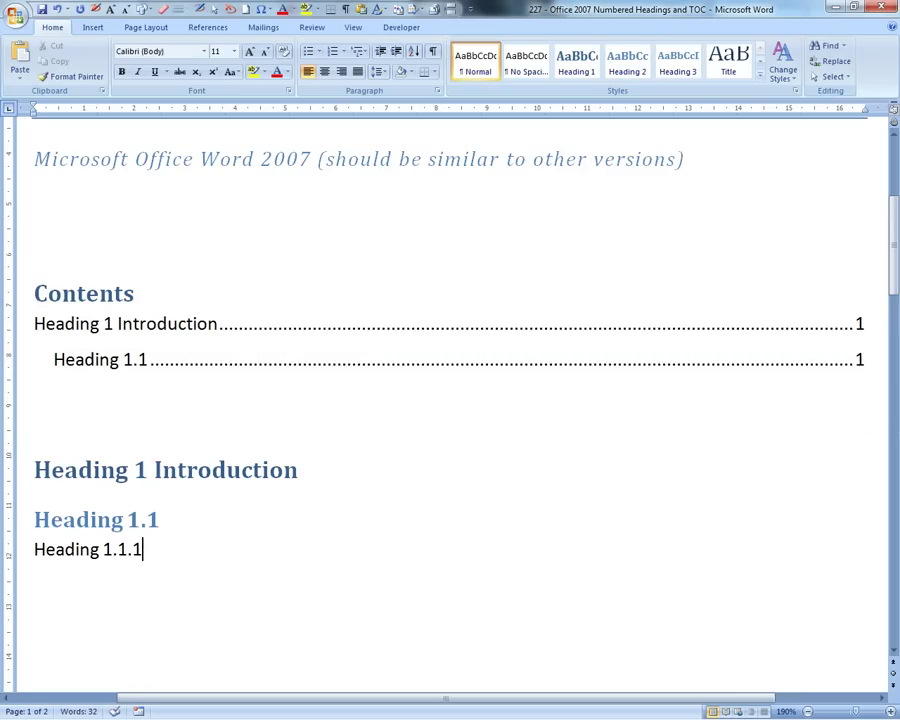
click(660, 70)
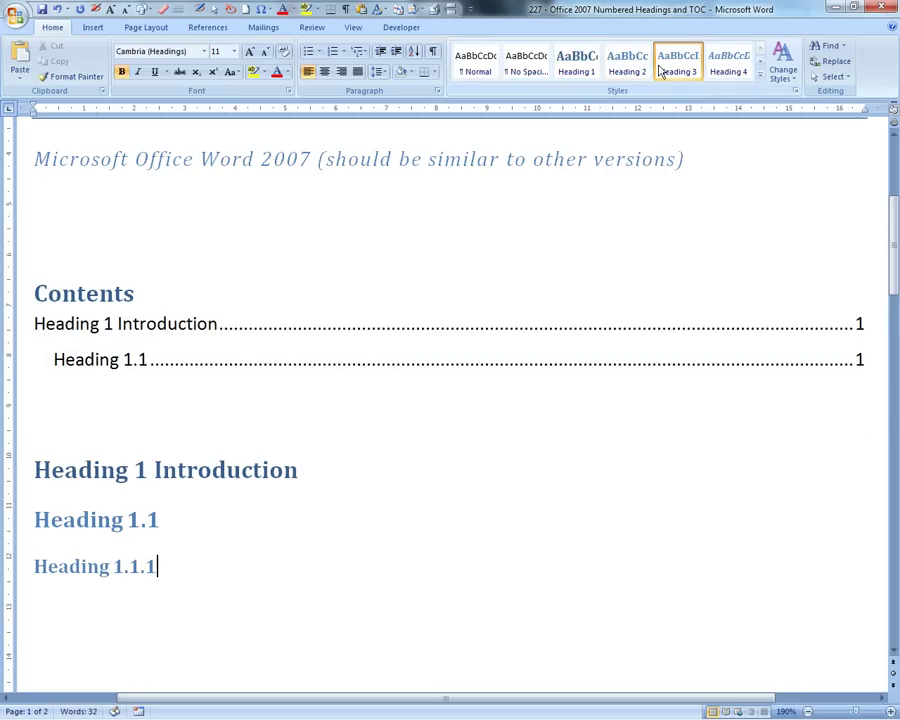
key(Return)
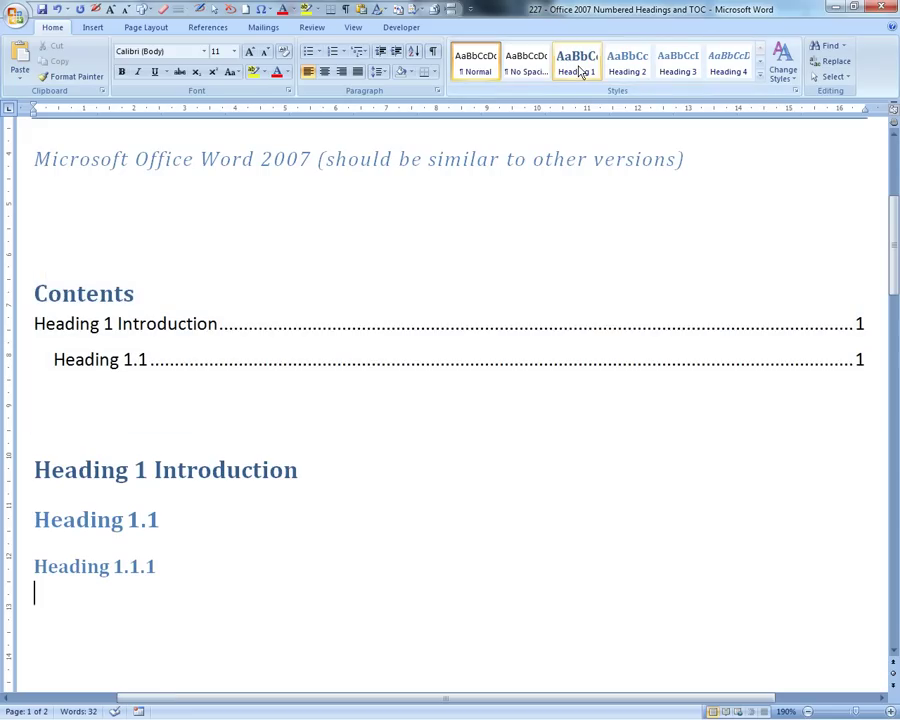
click(580, 68)
text(Heading 2)
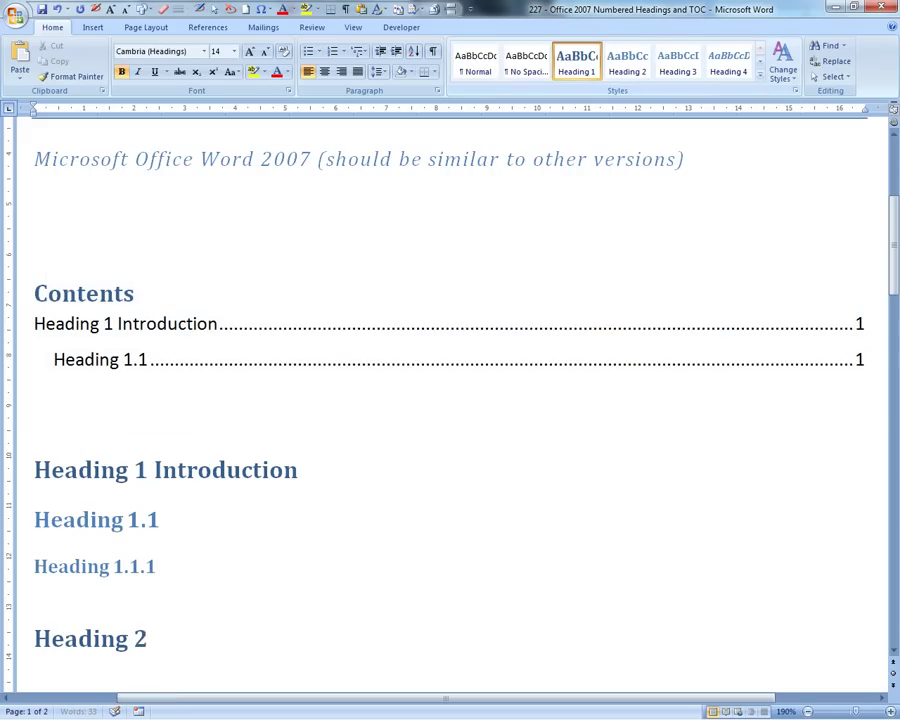
key(Return)
text(Heading 2.2)
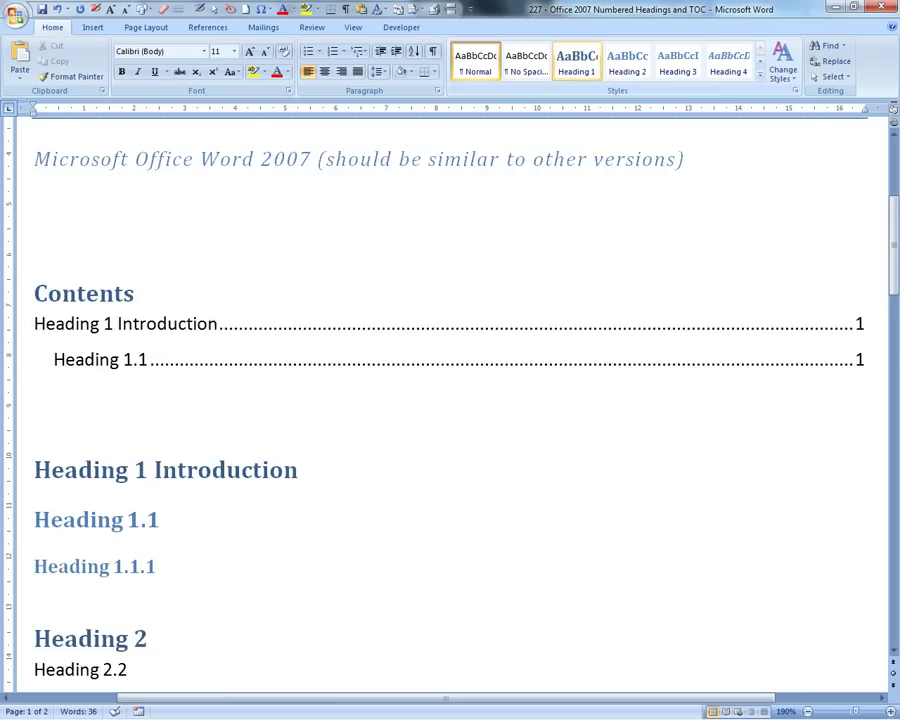
click(626, 60)
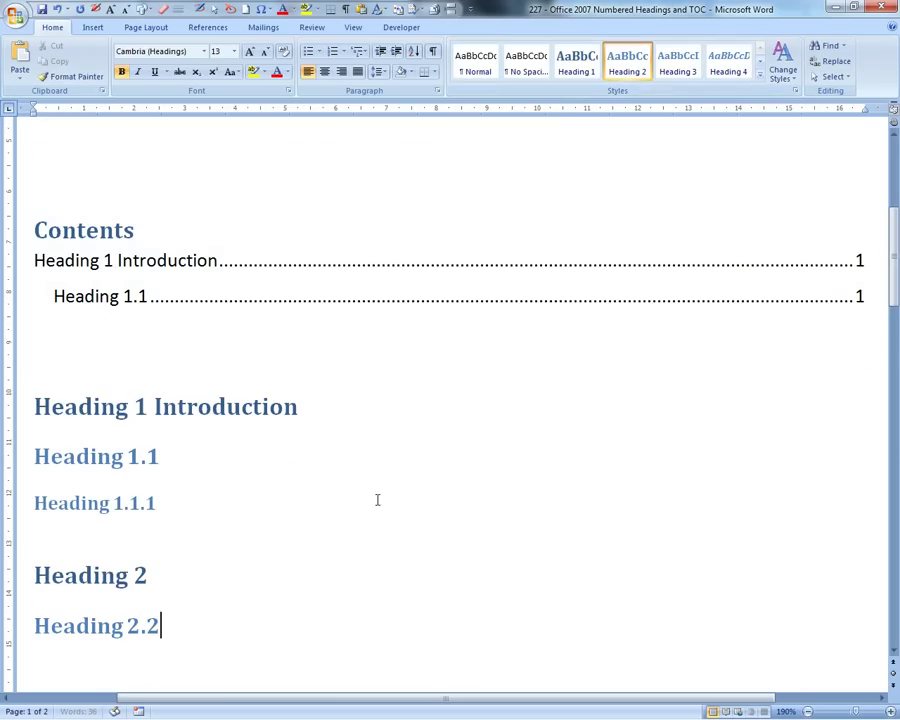
key(Return)
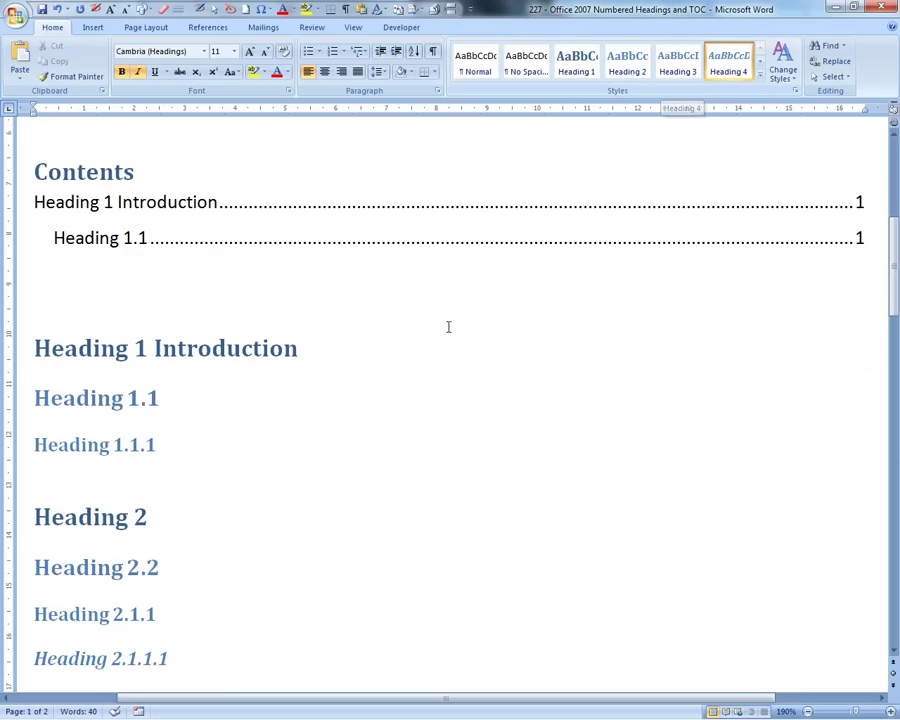
Change Heading 2.2 to read Heading 2.1
click(159, 567)
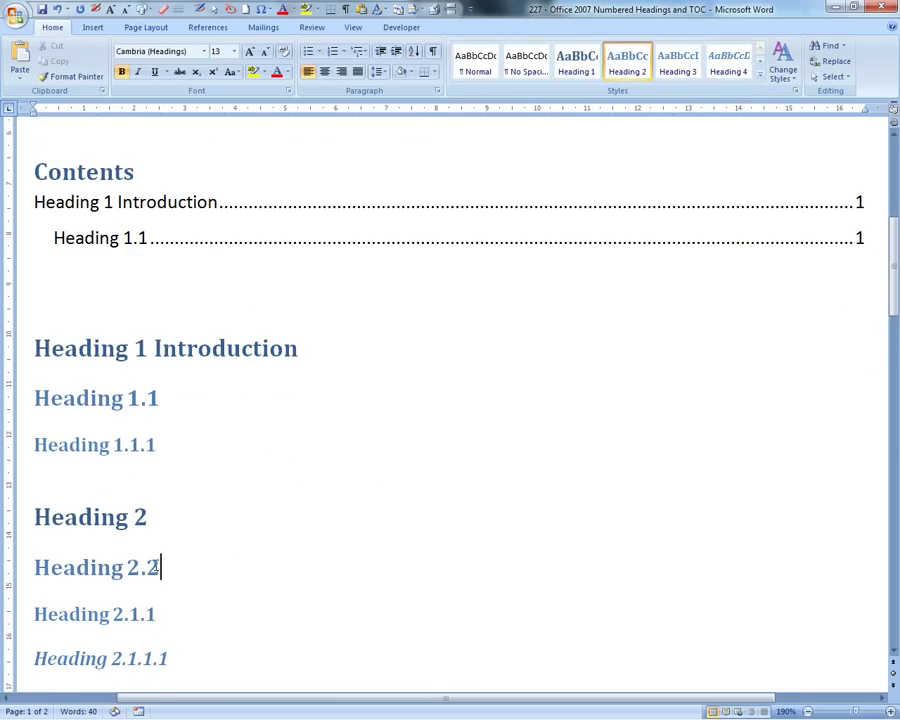
key(BackSpace)
text(1)
Update the entire table of contents to list all six headings
click(124, 237)
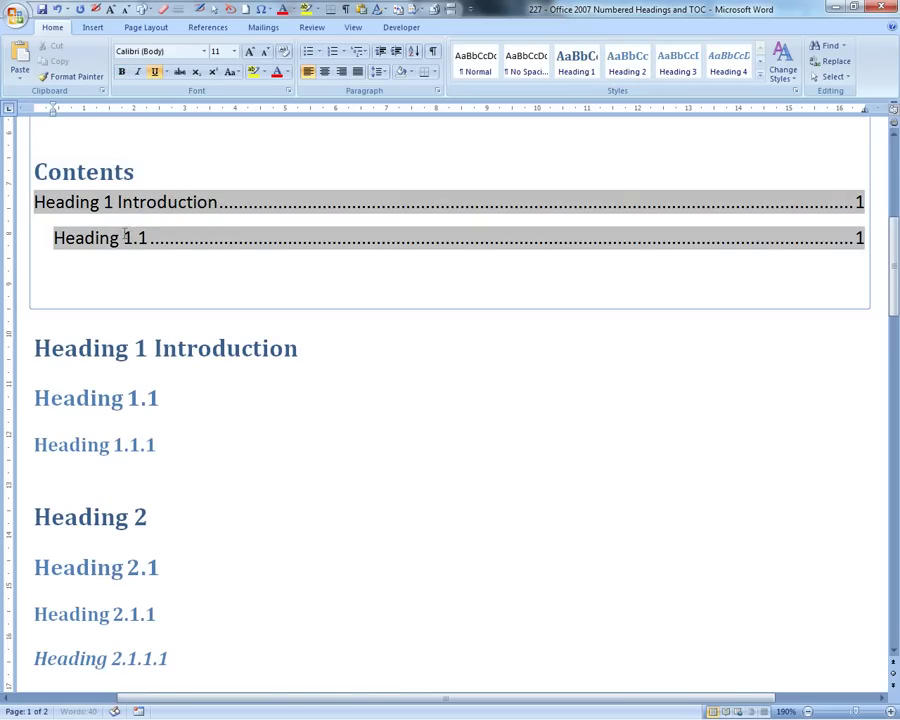
right_click(124, 237)
click(86, 295)
click(420, 364)
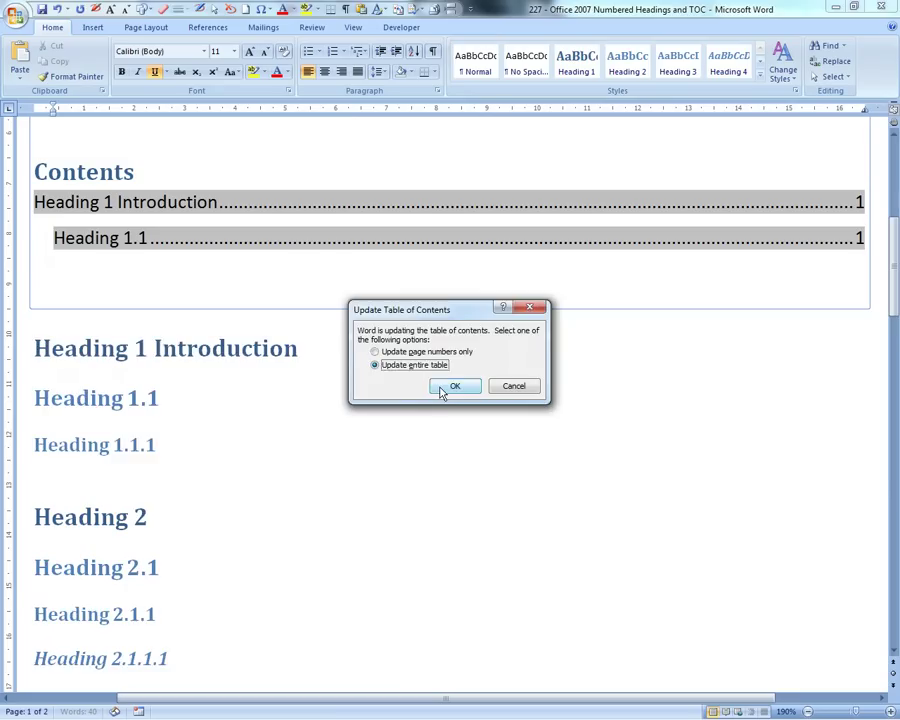
click(443, 386)
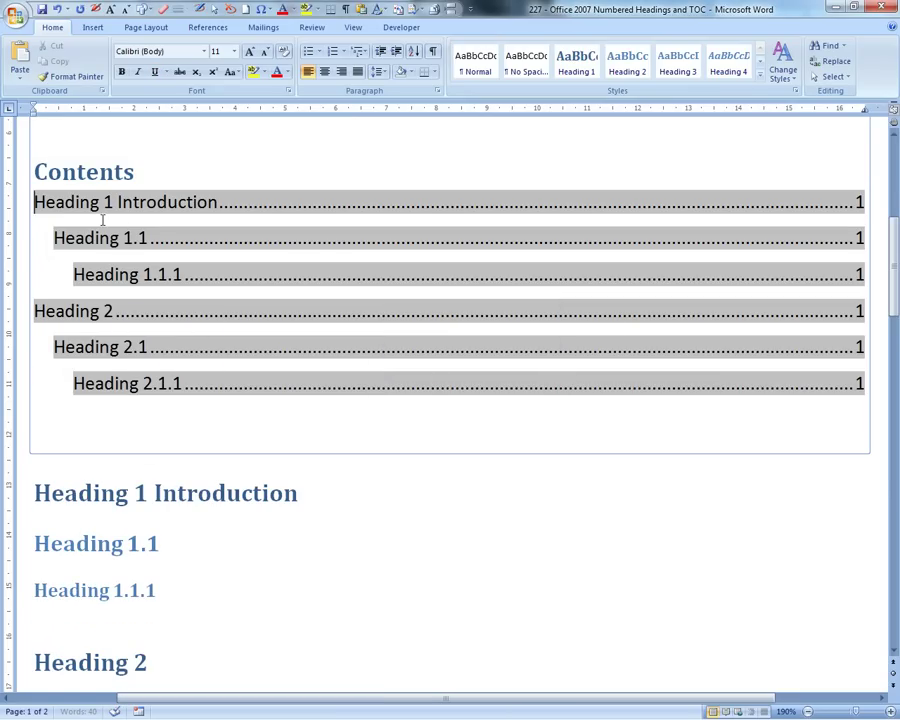
scroll(106, 415, down, 1)
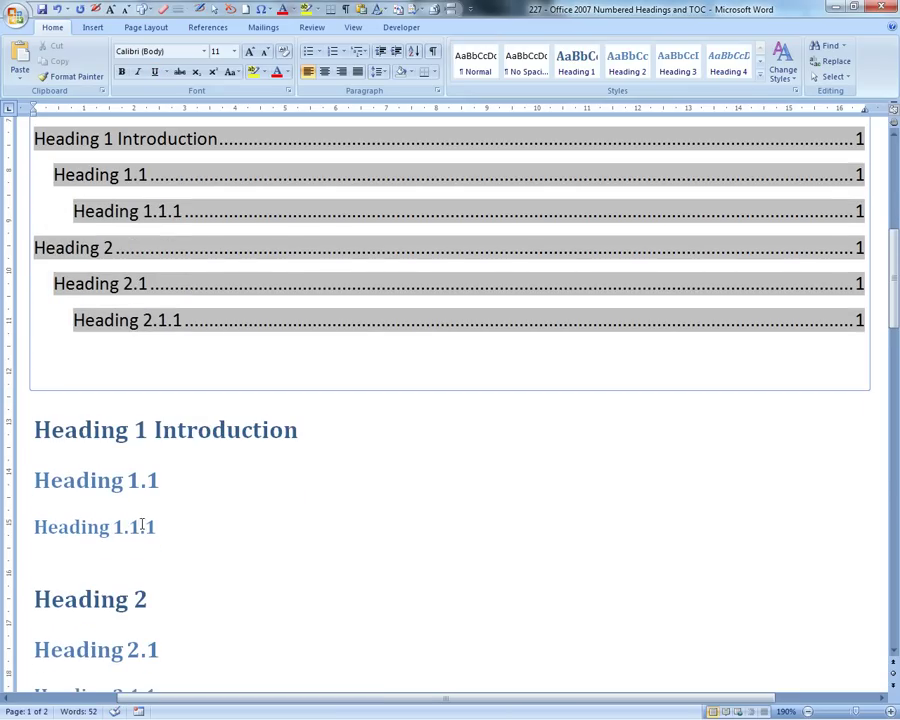
Add 'Heading 1.2' in Heading 2 style after Heading 1.1
click(173, 478)
key(Return)
text(Heading )
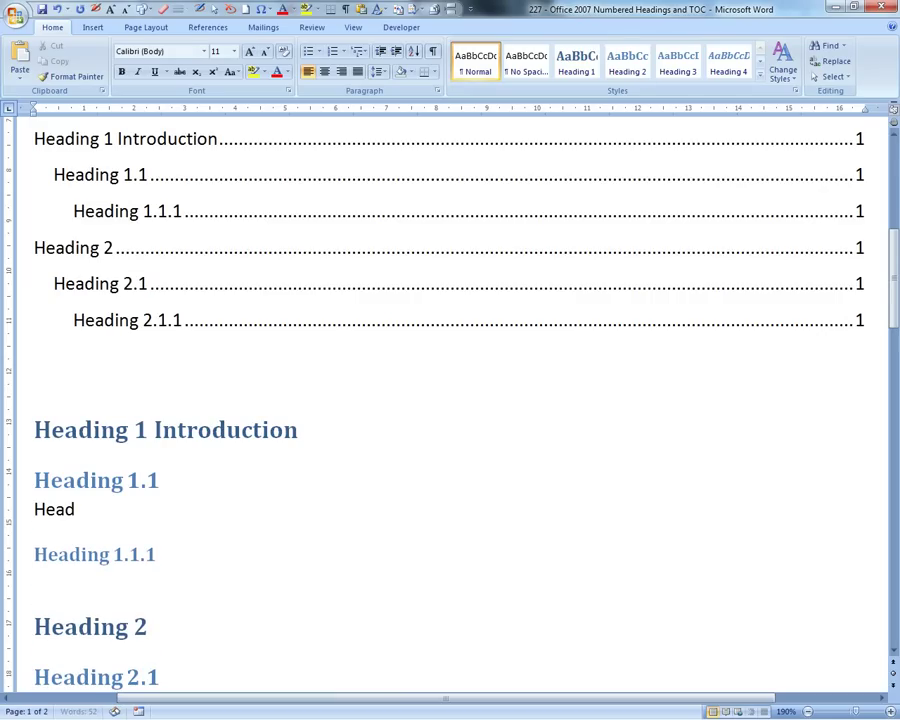
text(1.2)
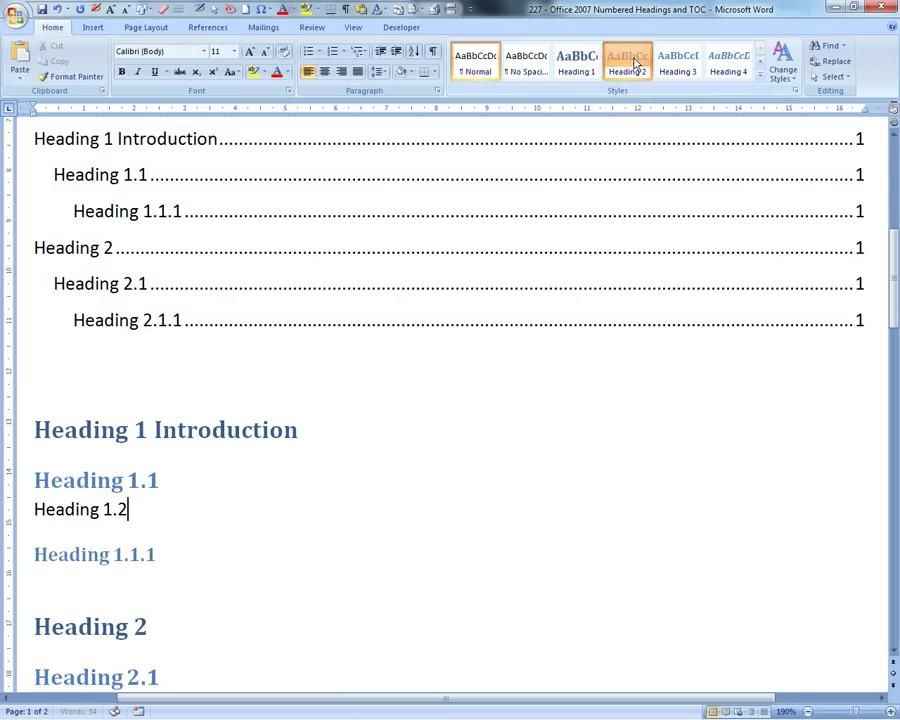
click(627, 62)
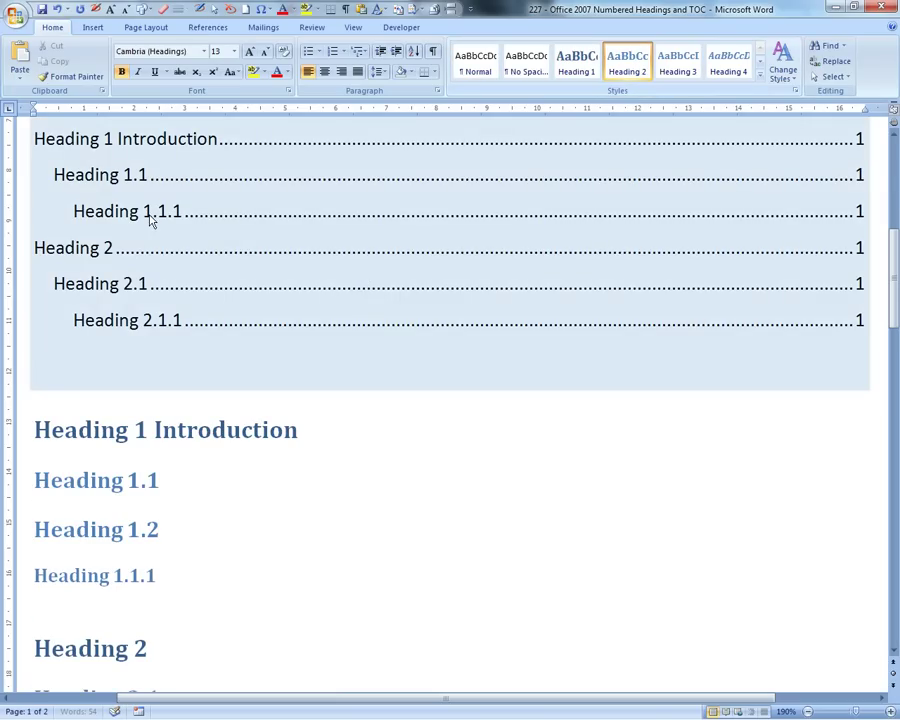
Update the entire table of contents so it includes Heading 1.2
right_click(8, 188)
click(76, 208)
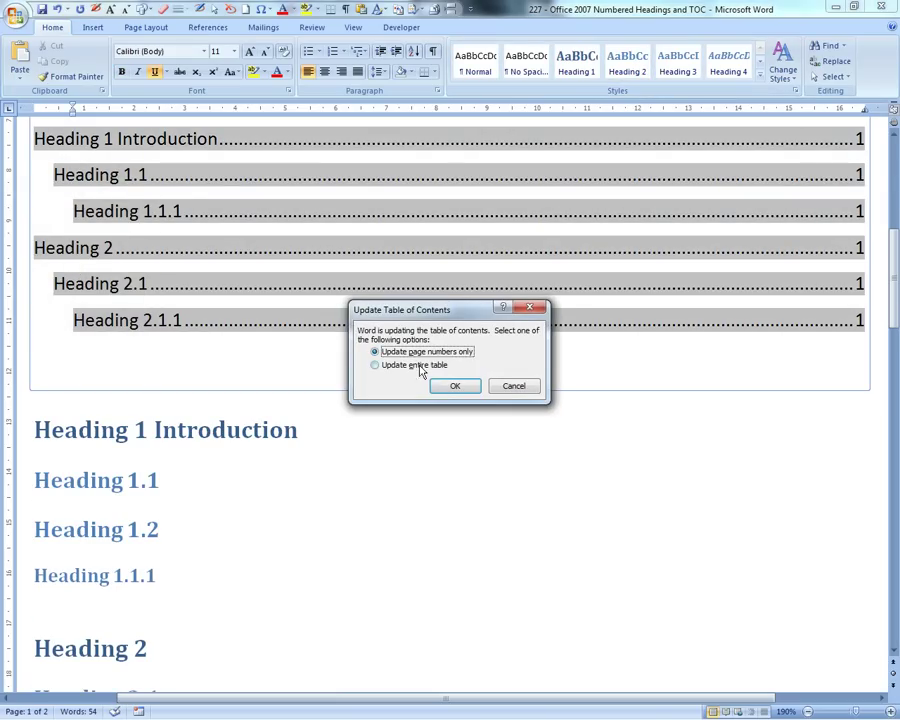
click(421, 366)
click(456, 385)
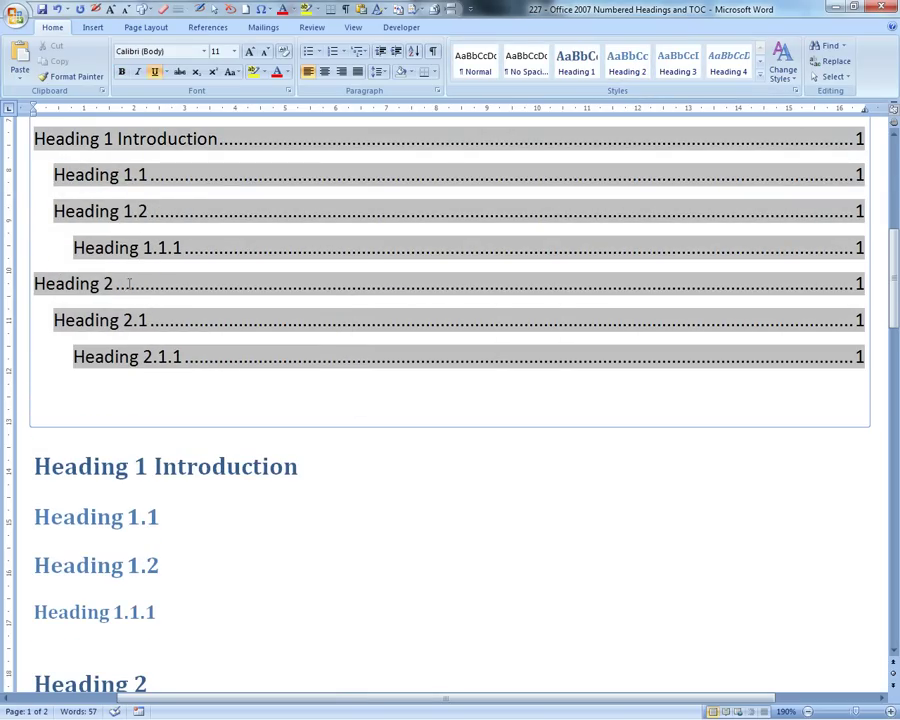
scroll(125, 278, up, 1)
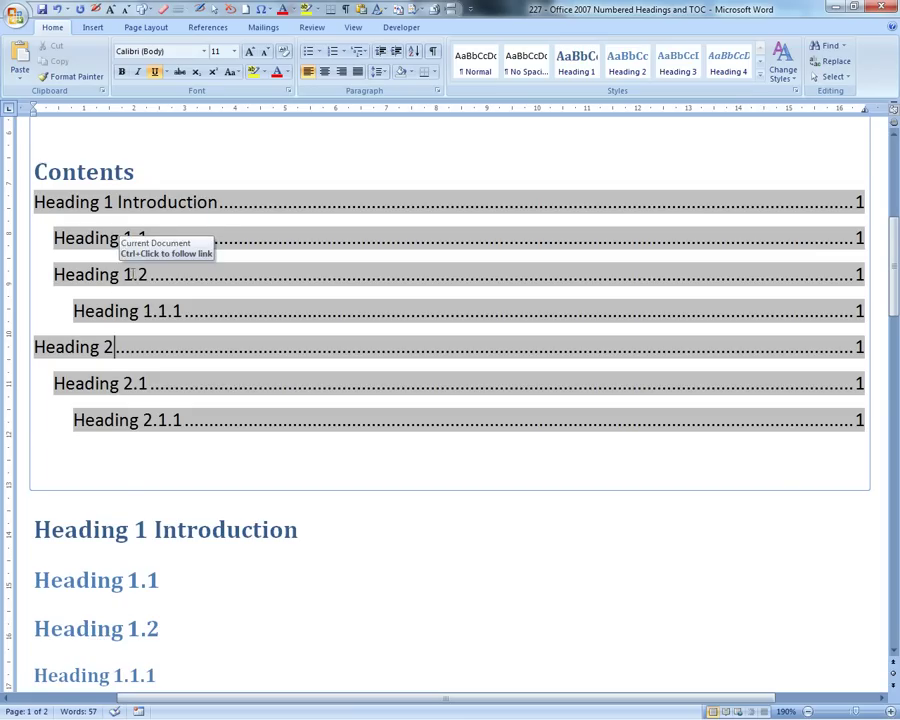
Apply the '1 Heading 1 / 1.1 Heading 2' multilevel list, starting from Heading 1 Introduction
scroll(87, 160, down, 2)
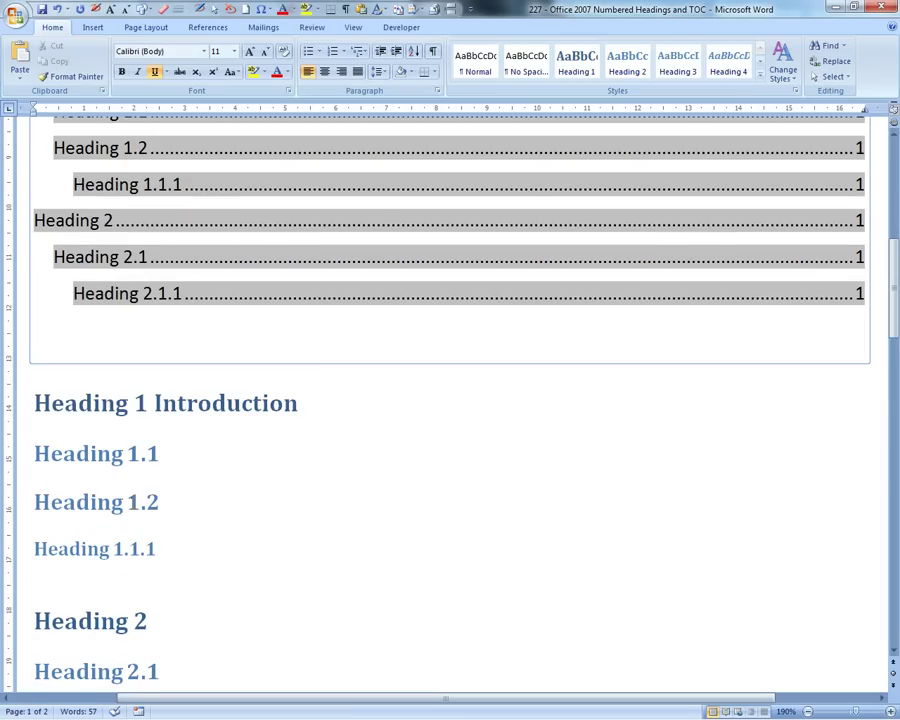
click(35, 402)
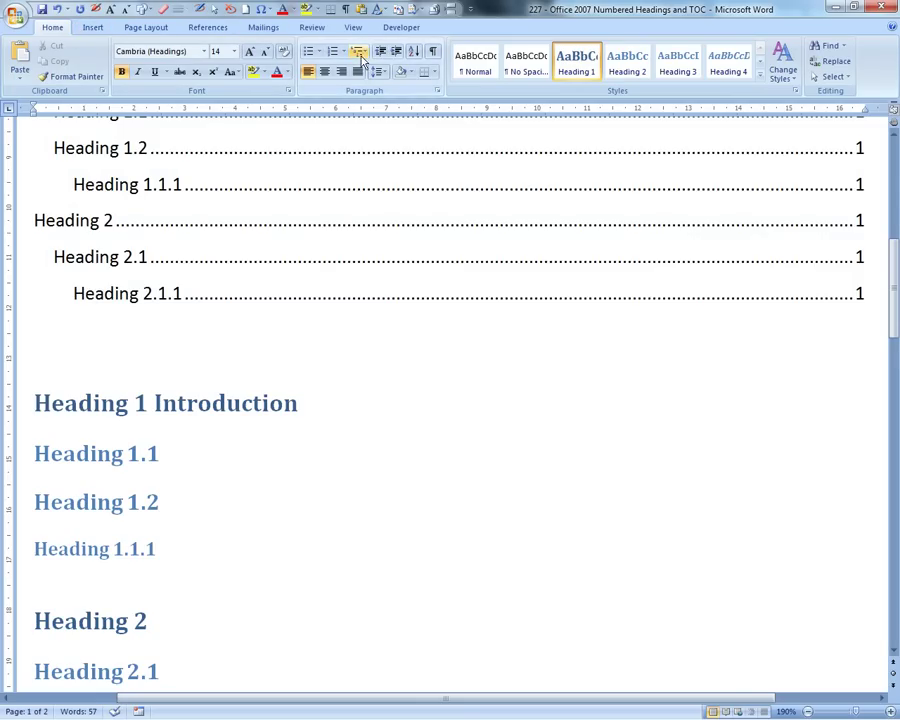
click(363, 57)
click(363, 57)
click(363, 57)
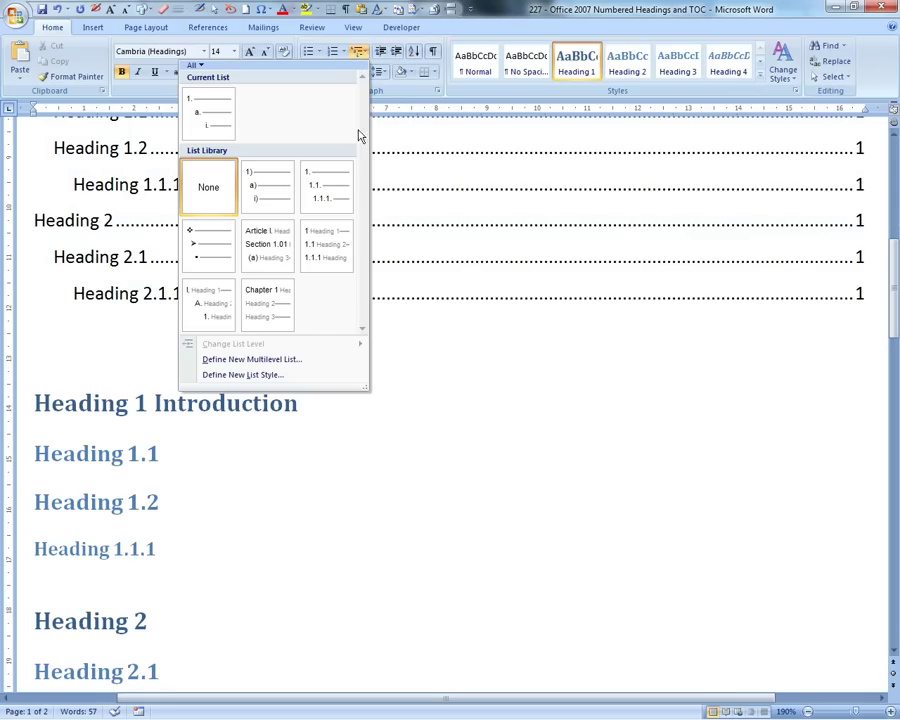
mouse_move(337, 247)
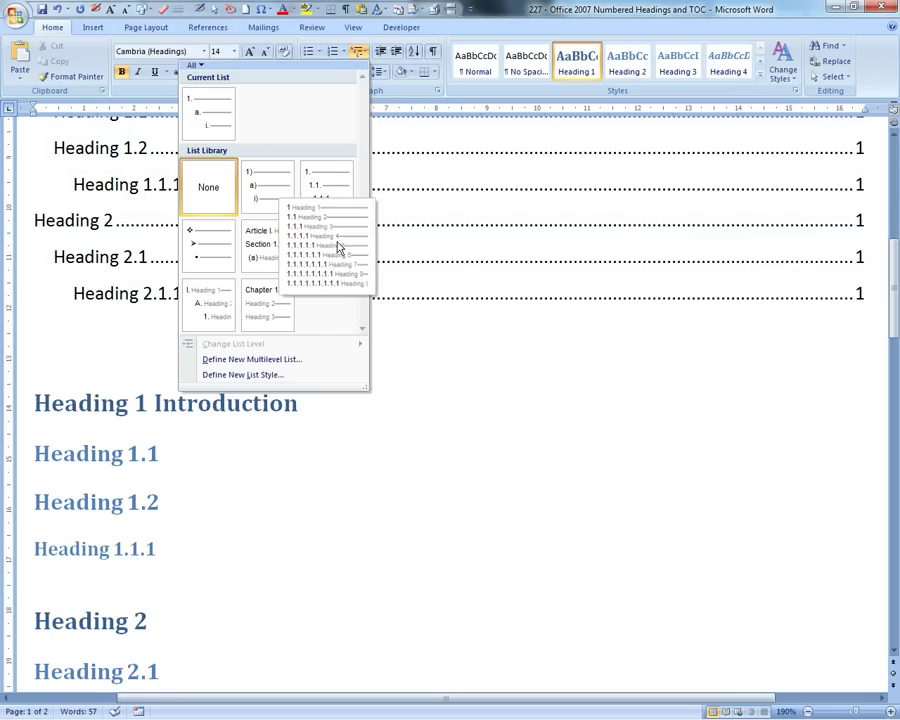
click(335, 257)
click(73, 402)
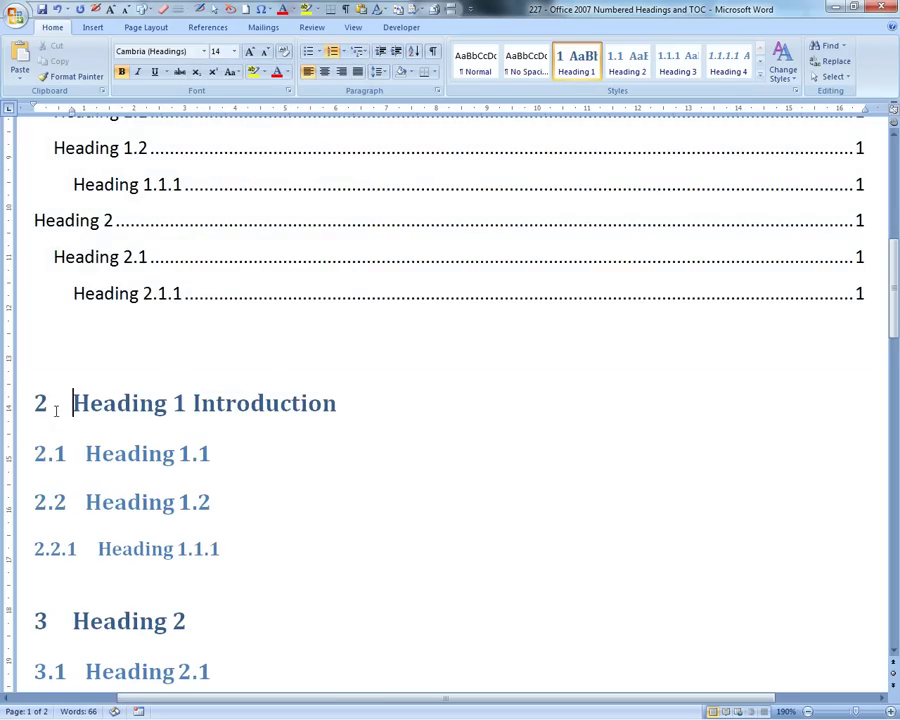
Restart the body heading numbering at 1 from Heading 1 Introduction
scroll(55, 420, down, 3)
scroll(31, 336, down, 3)
scroll(68, 306, up, 6)
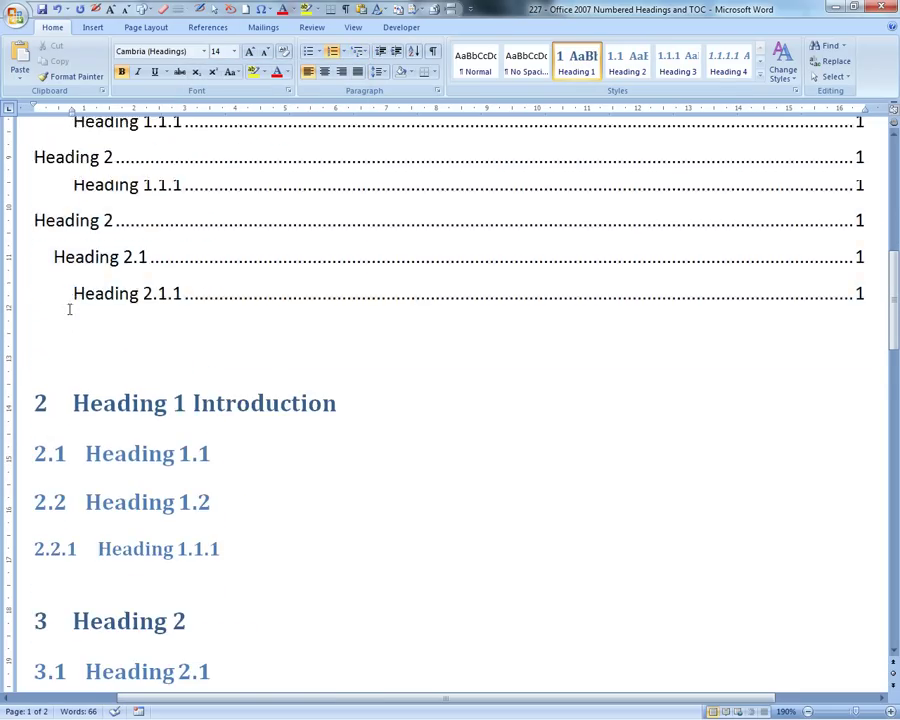
scroll(56, 256, up, 6)
scroll(65, 296, down, 9)
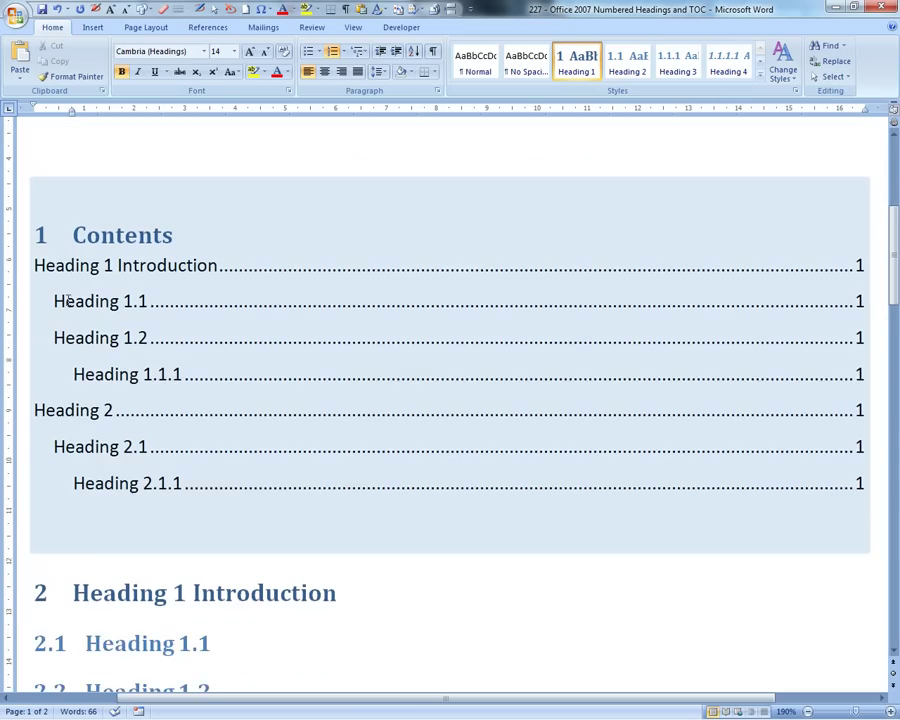
click(40, 276)
right_click(40, 276)
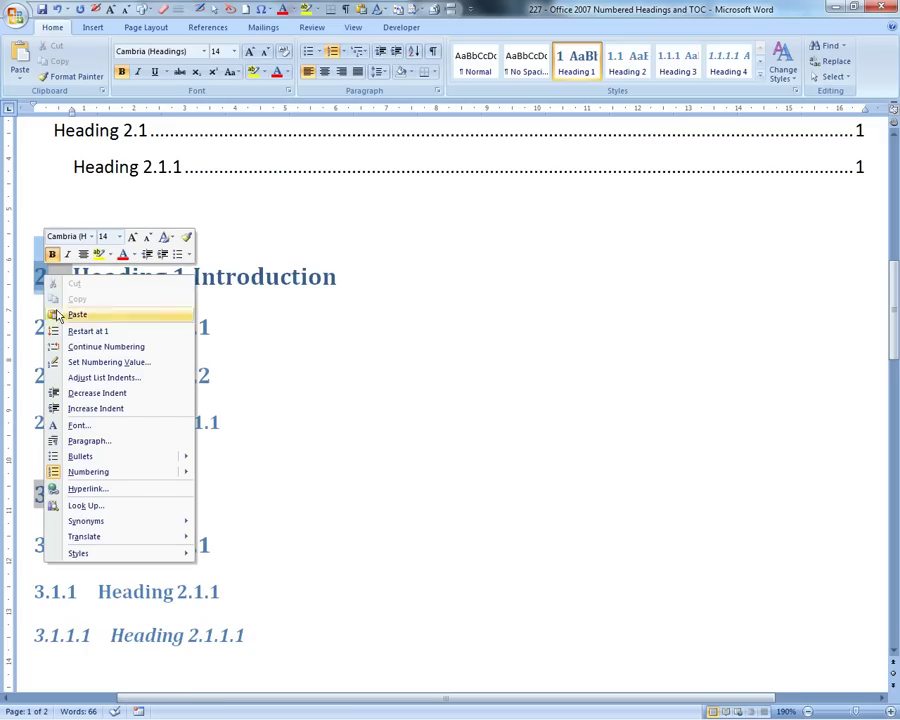
click(74, 329)
Set the Contents title's numbering to None
scroll(78, 340, up, 1)
scroll(75, 260, up, 3)
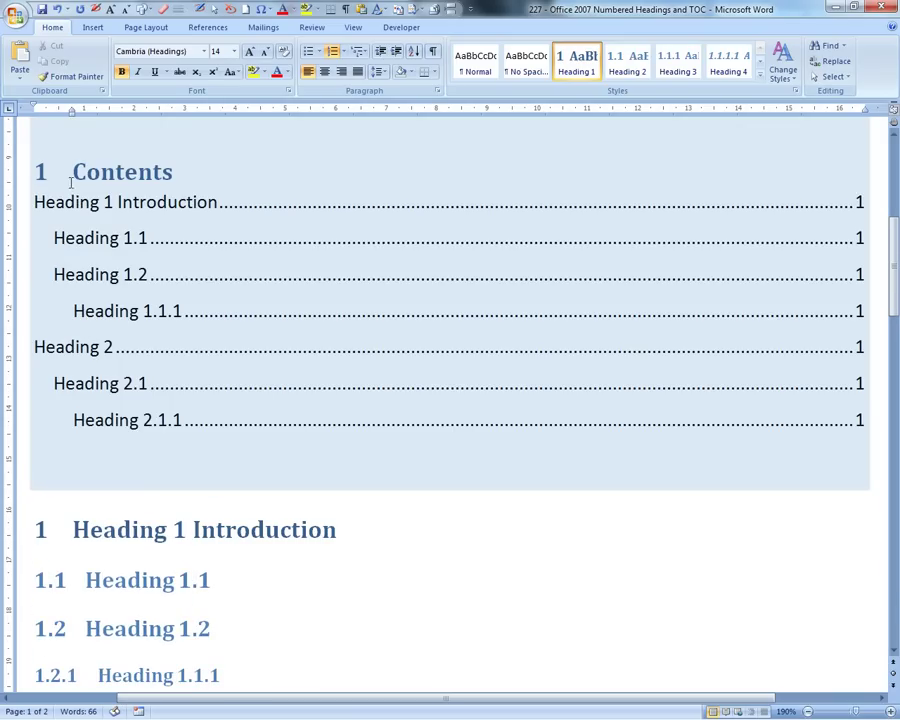
click(41, 172)
right_click(41, 172)
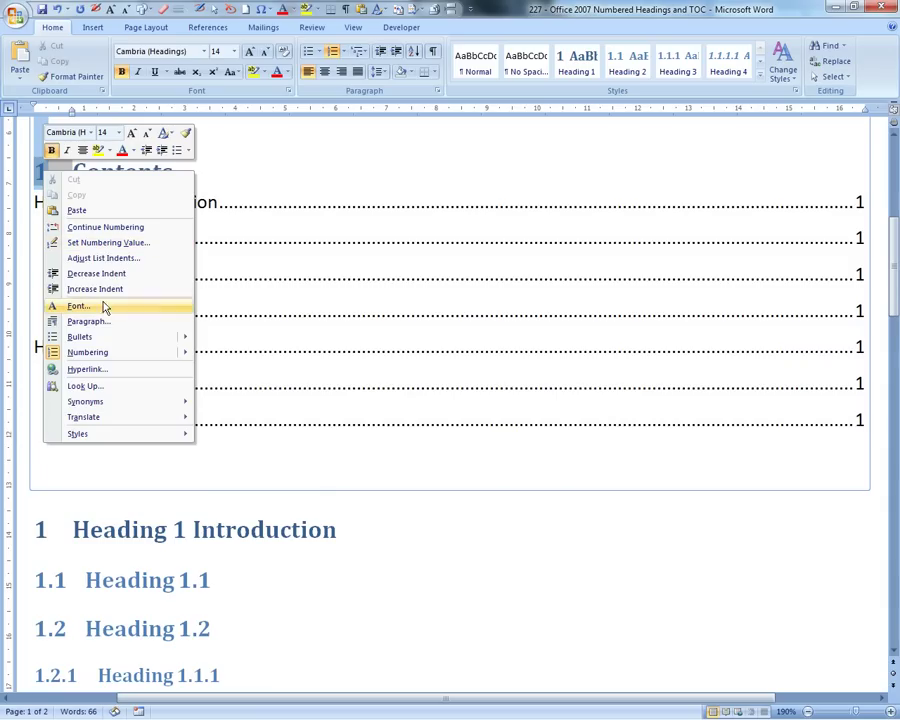
mouse_move(102, 357)
click(224, 385)
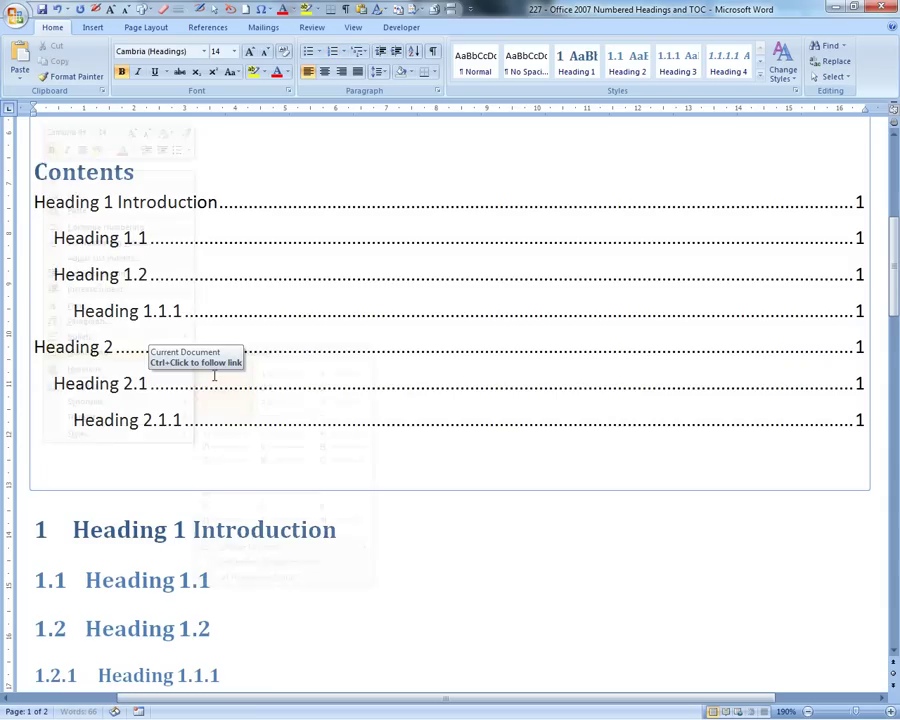
Update the entire table of contents so entries show numbers from 1 Heading 1 Introduction to 2.1.1
scroll(76, 295, down, 1)
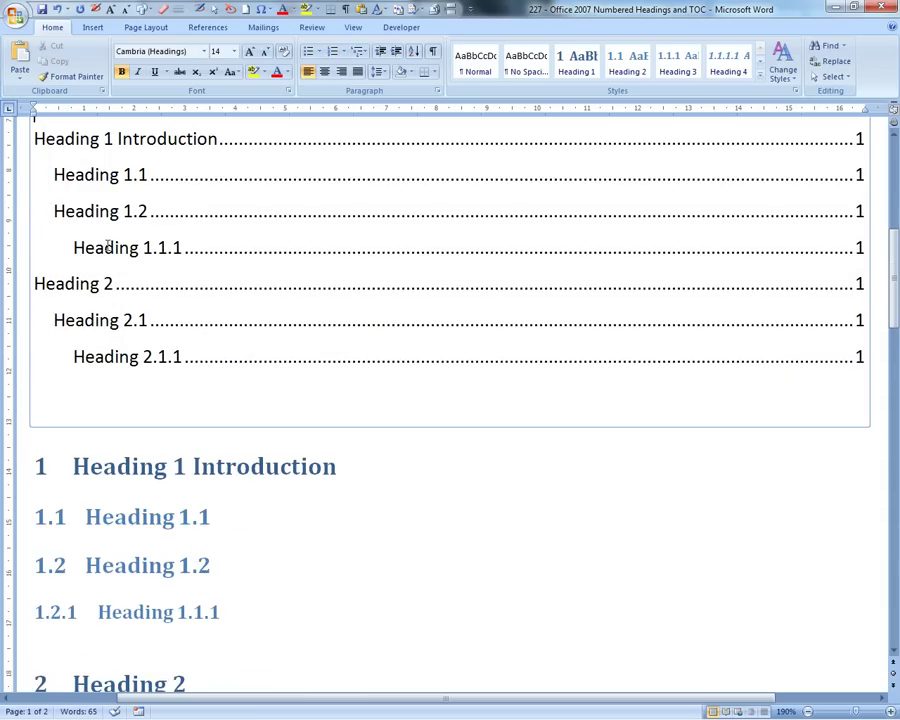
right_click(106, 205)
click(141, 260)
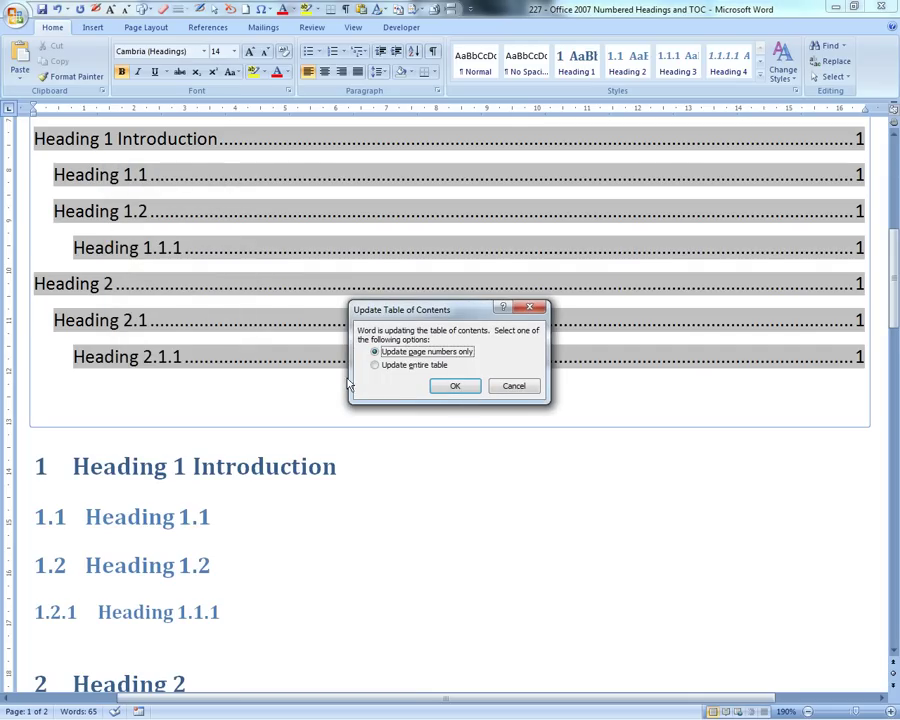
click(406, 367)
click(455, 385)
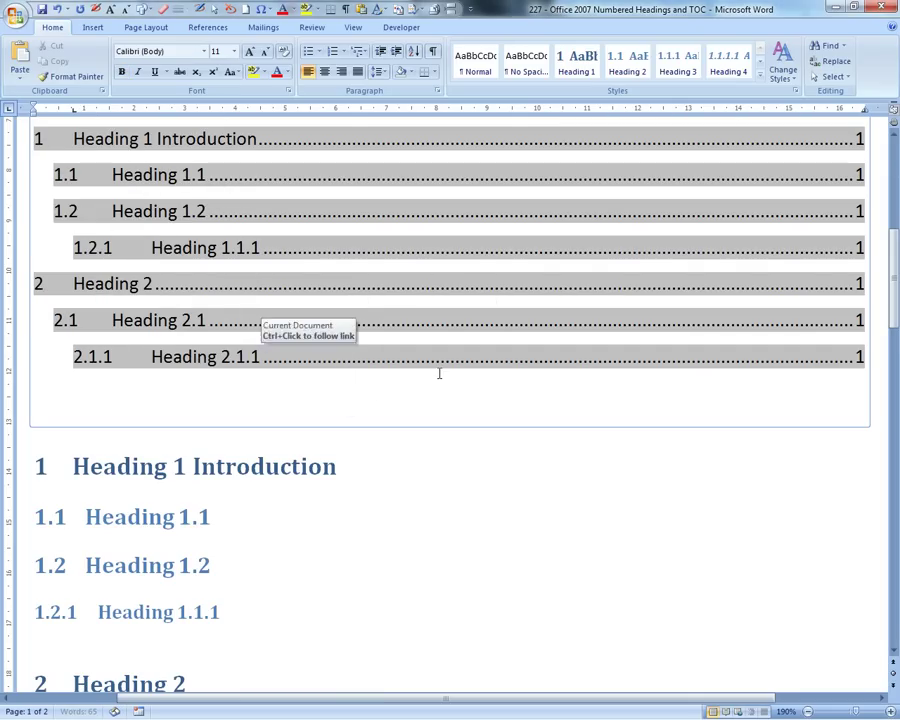
scroll(19, 133, up, 1)
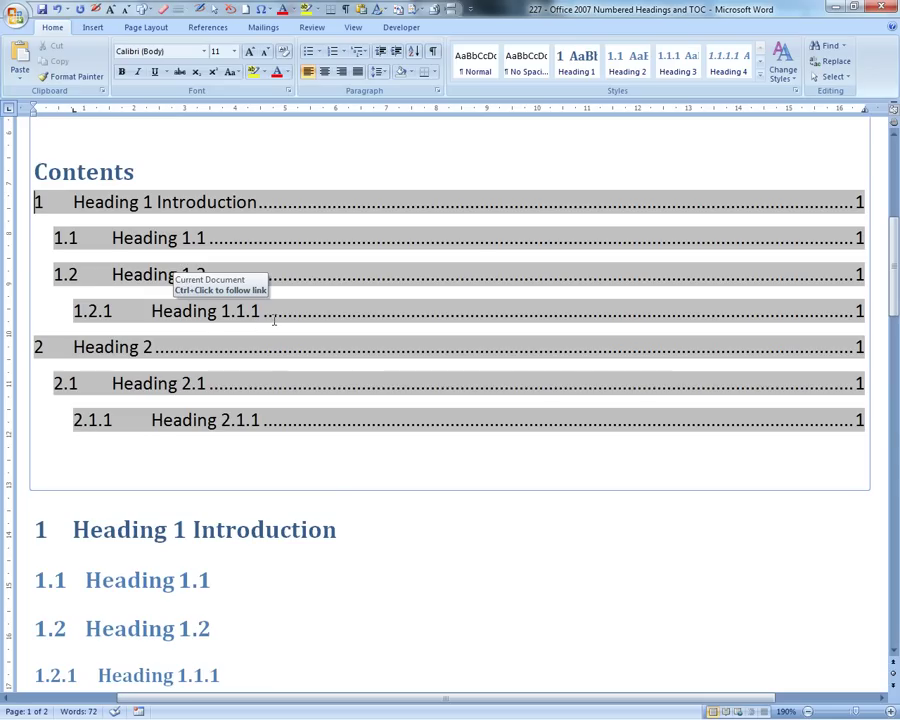
scroll(225, 352, down, 3)
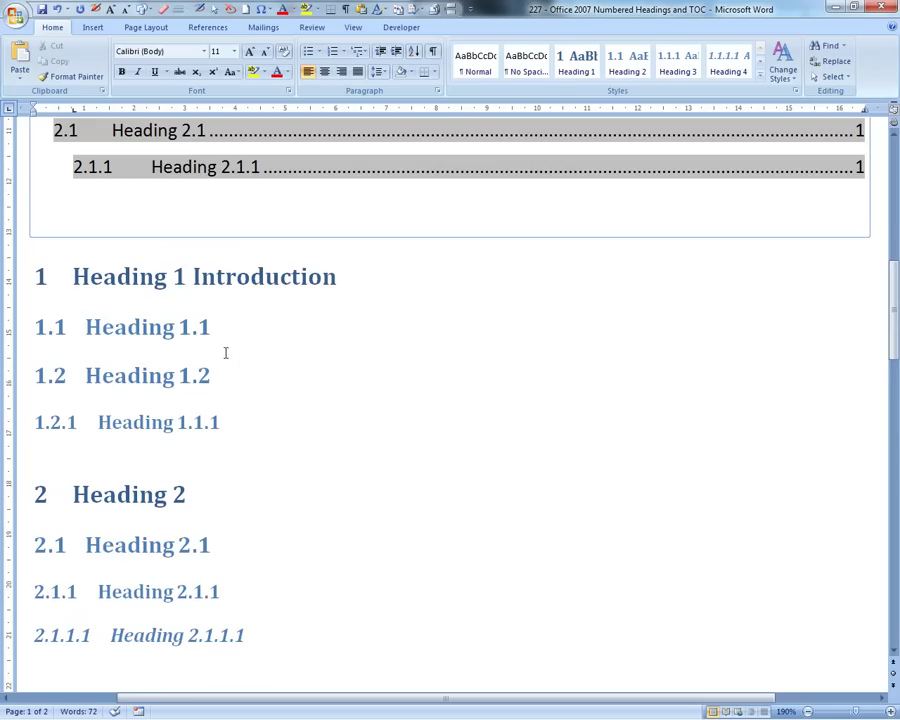
Rename the Heading 1.1.1 text to Heading 1.2.1
click(195, 422)
key(BackSpace)
text(2)
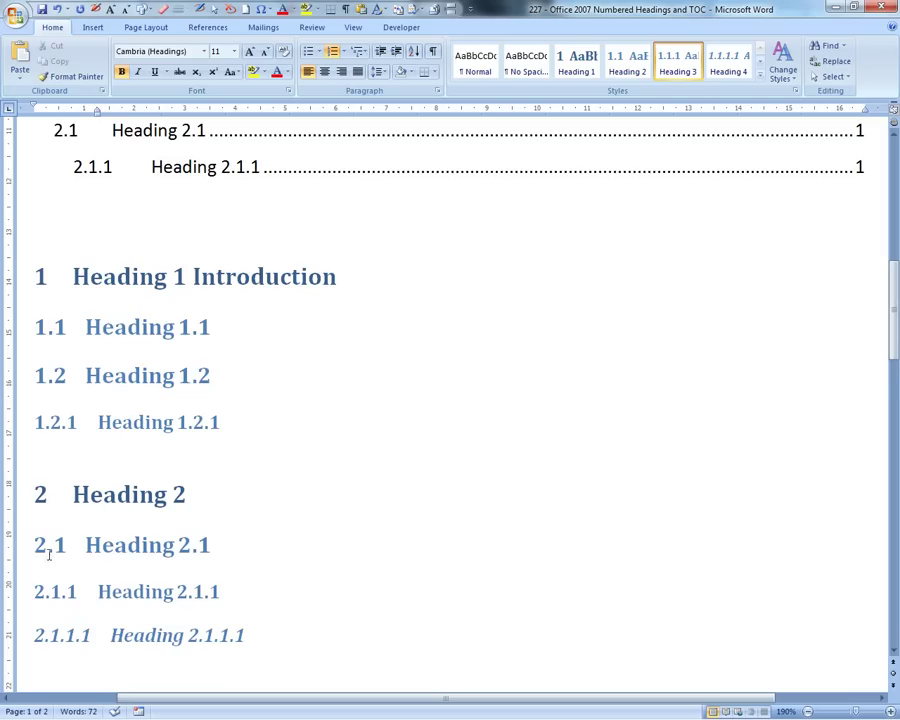
Add a new top-level heading 'Heading' after Heading 2.1.1.1, numbered 3
scroll(60, 528, down, 2)
click(270, 506)
key(Return)
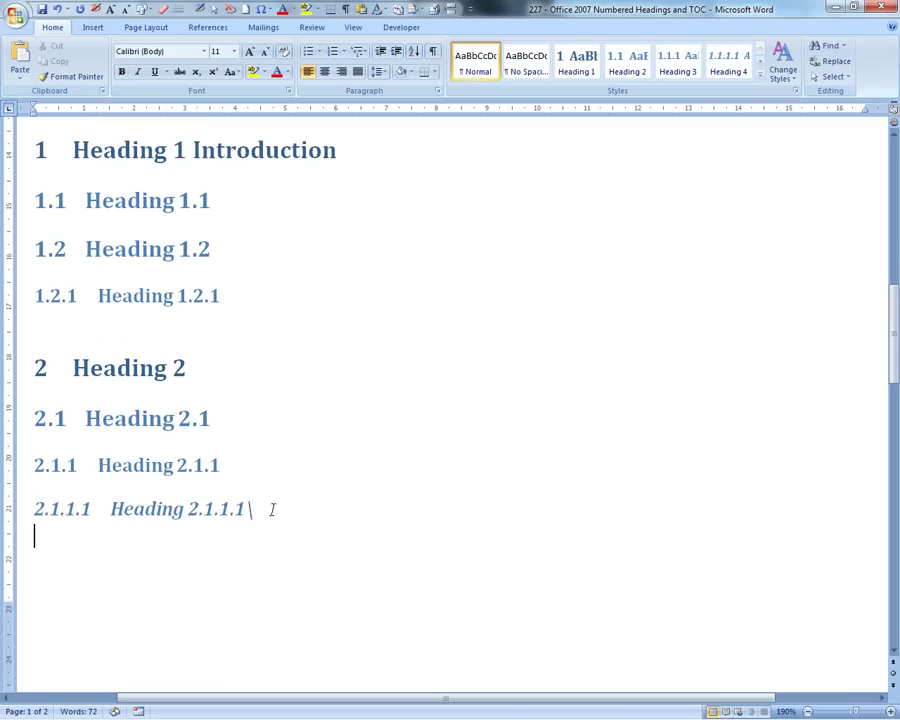
key(BackSpace)
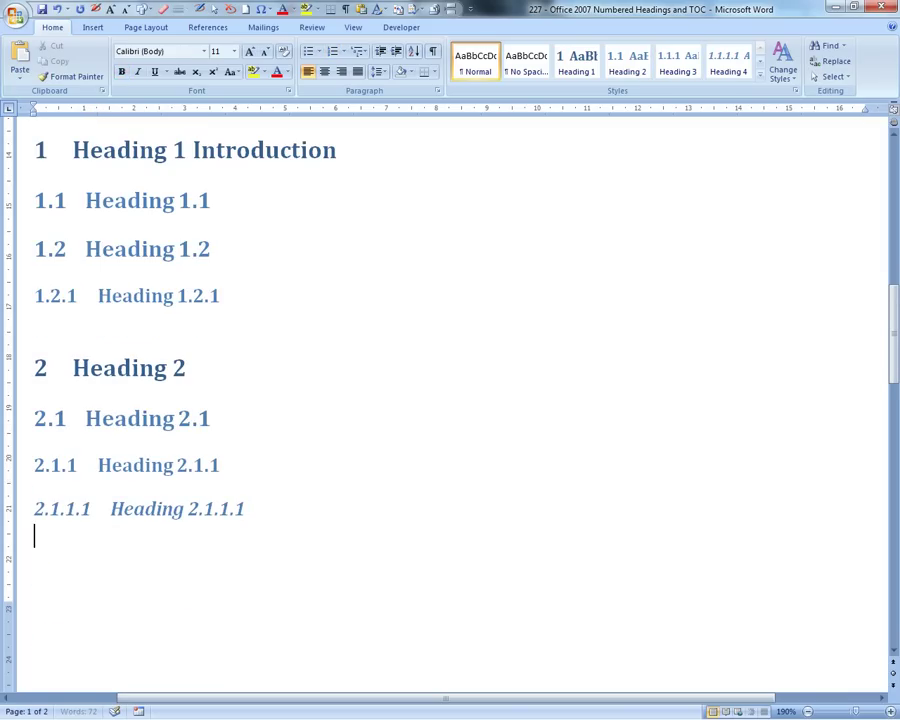
click(566, 58)
text(Heading)
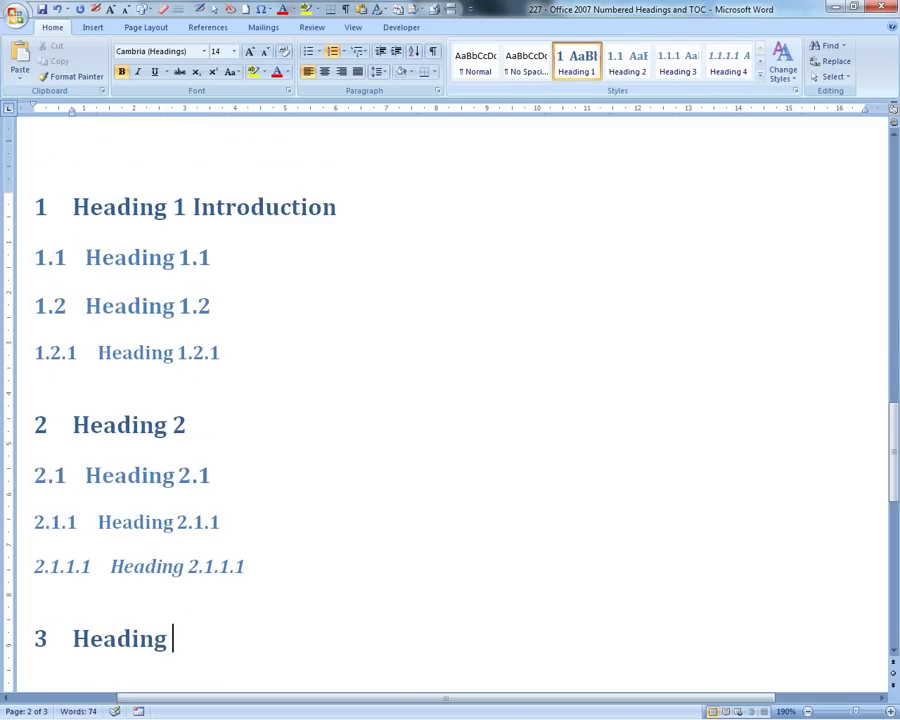
Add placeholder Heading 2, 3 and 4 lines below it, numbered 3.1, 3.1.1 and 3.1.1.1
key(Return)
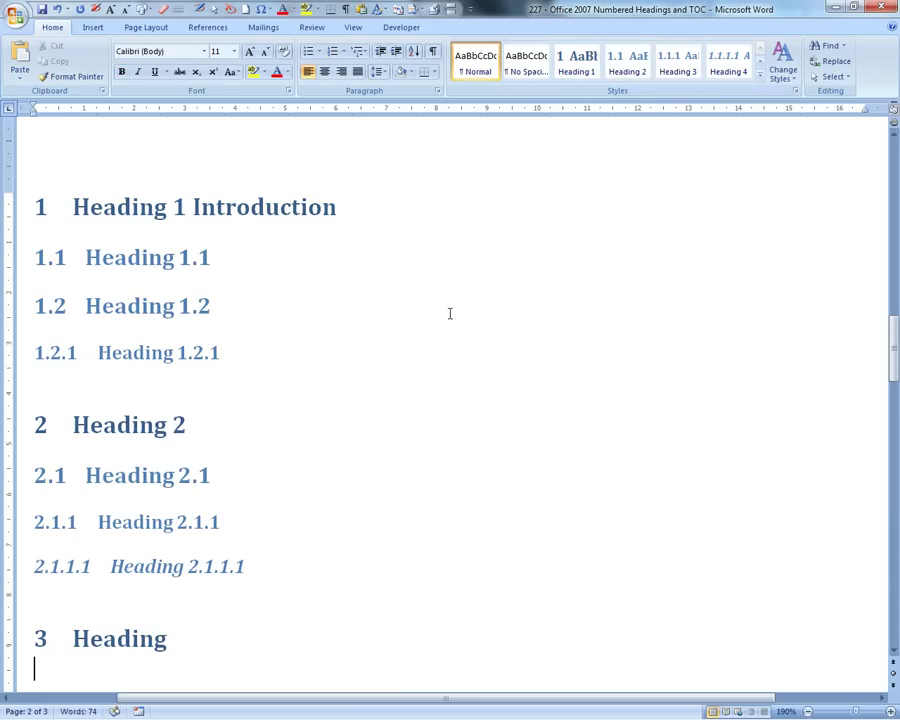
click(641, 68)
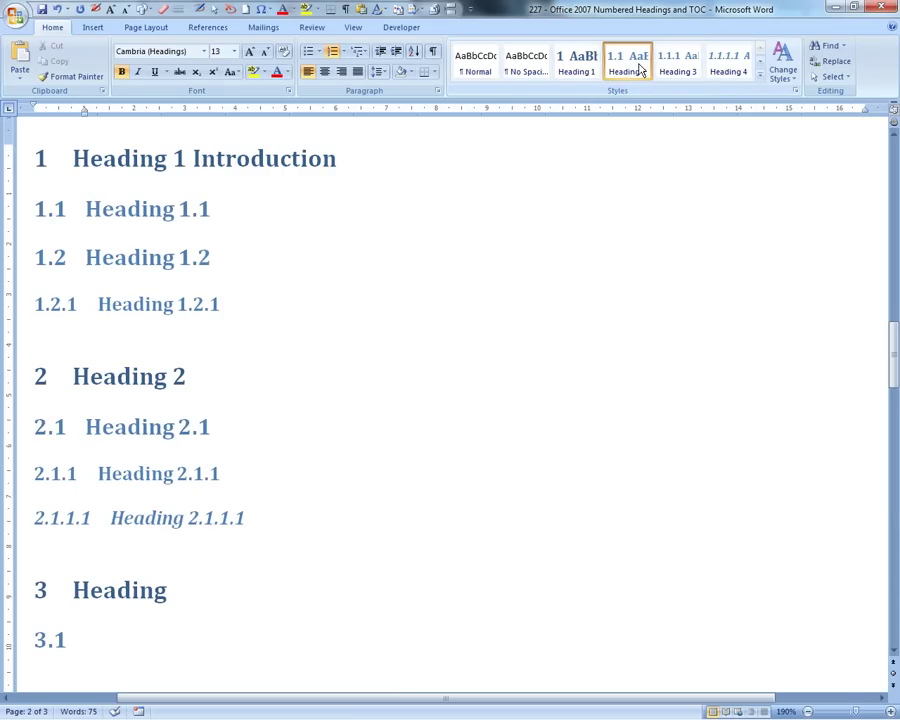
text(kljkl)
key(Return)
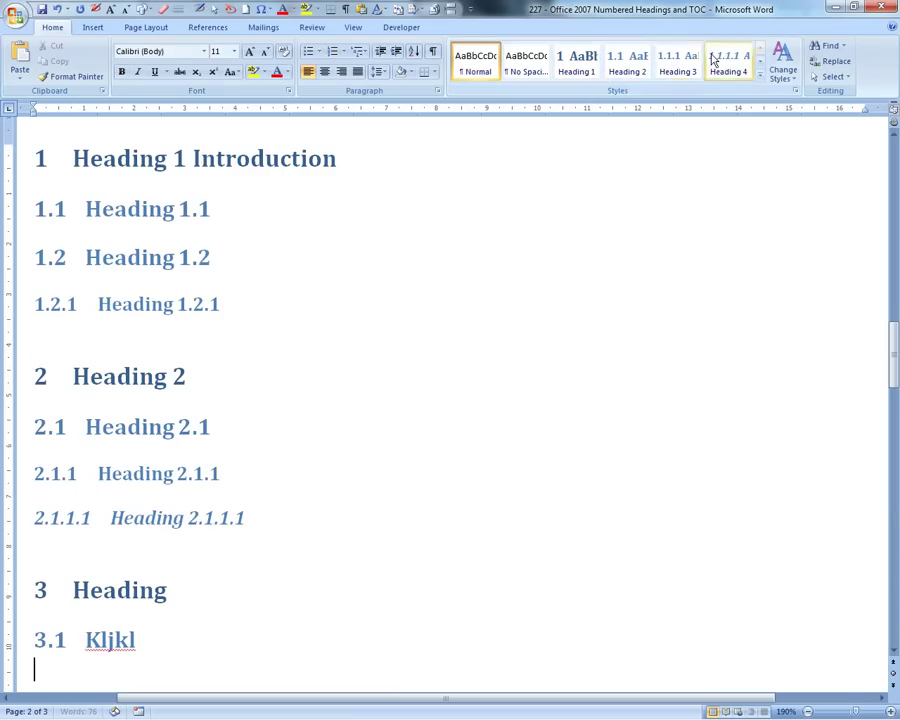
click(697, 62)
text(kljl)
key(Return)
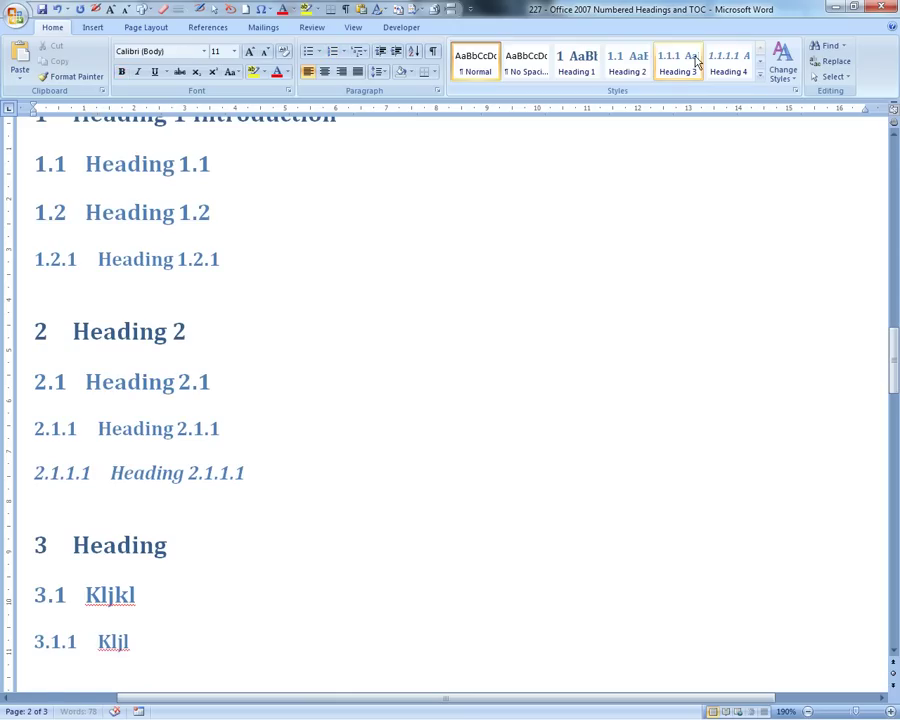
click(718, 64)
text(jkljlk)
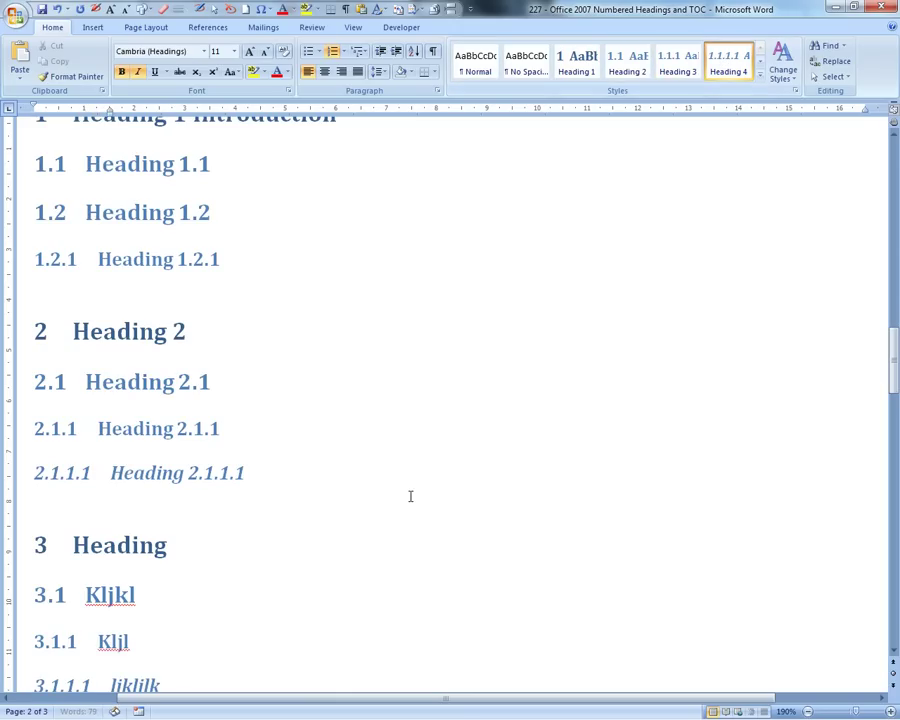
key(Up)
key(Up)
key(Up)
key(Up)
key(Up)
key(Up)
key(Up)
key(Up)
key(Up)
key(Up)
key(Up)
key(Up)
scroll(395, 472, up, 10)
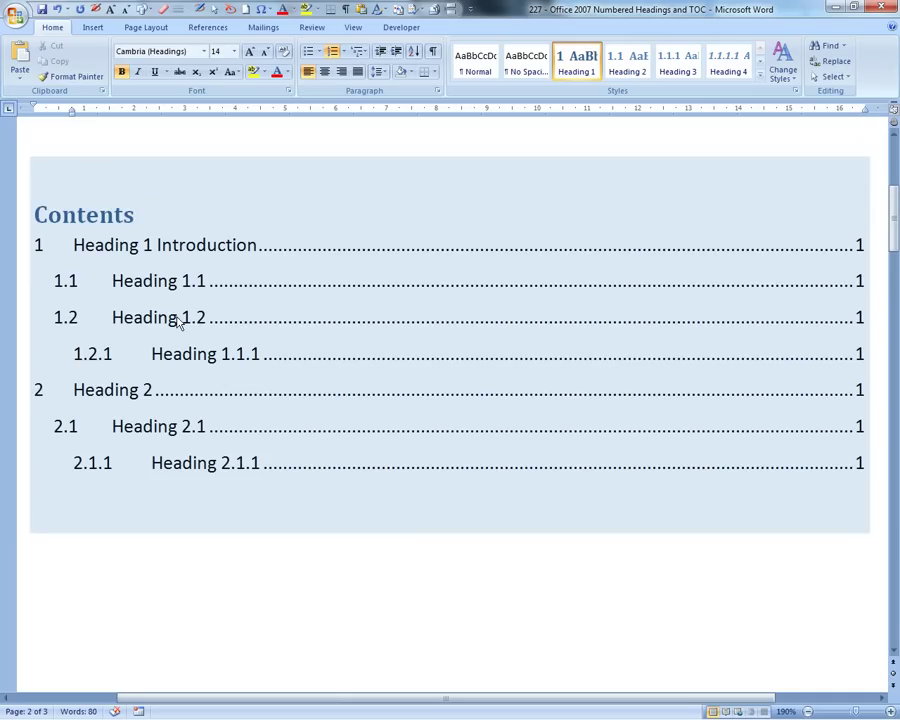
Update the entire table of contents to include Heading 1.2.1 and the section 3 entries
right_click(26, 312)
click(106, 374)
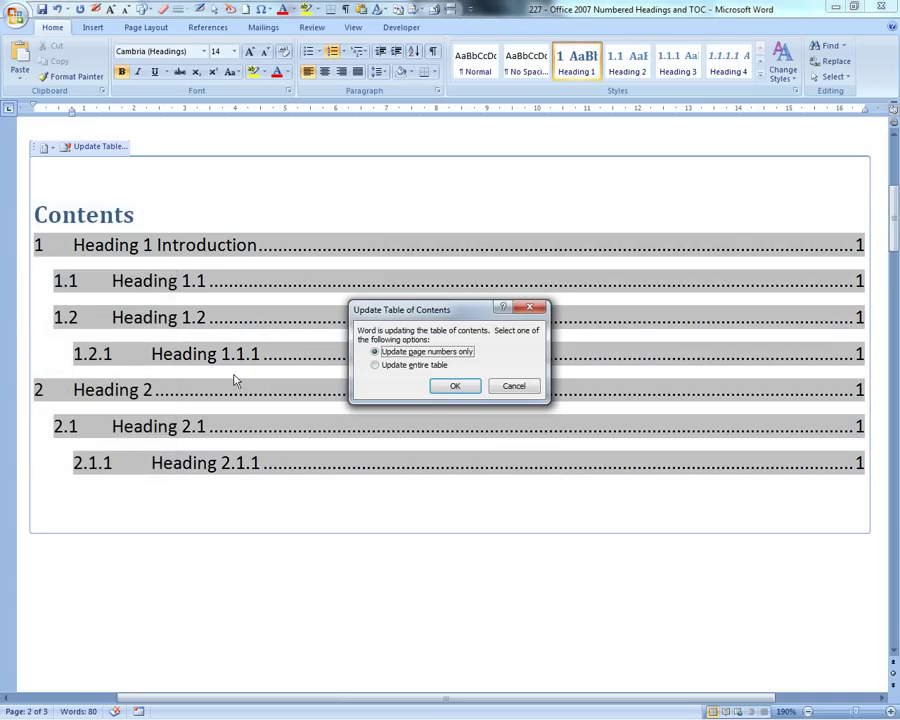
click(408, 364)
click(440, 387)
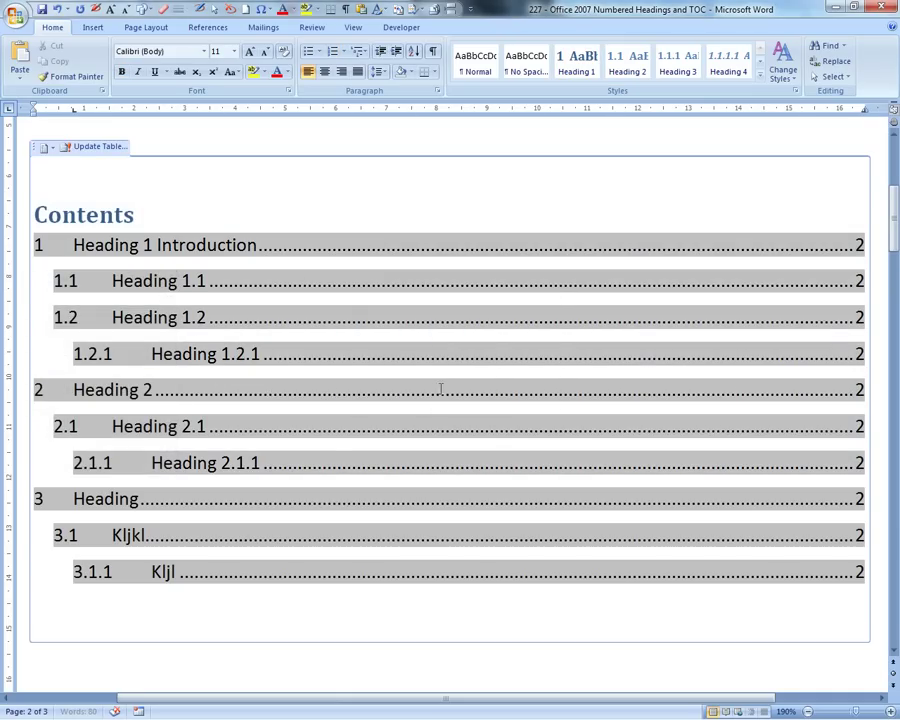
Type test text into the Heading 2.1.1 TOC entry, then rebuild the table to discard it
click(186, 462)
text(kjkldsflk)
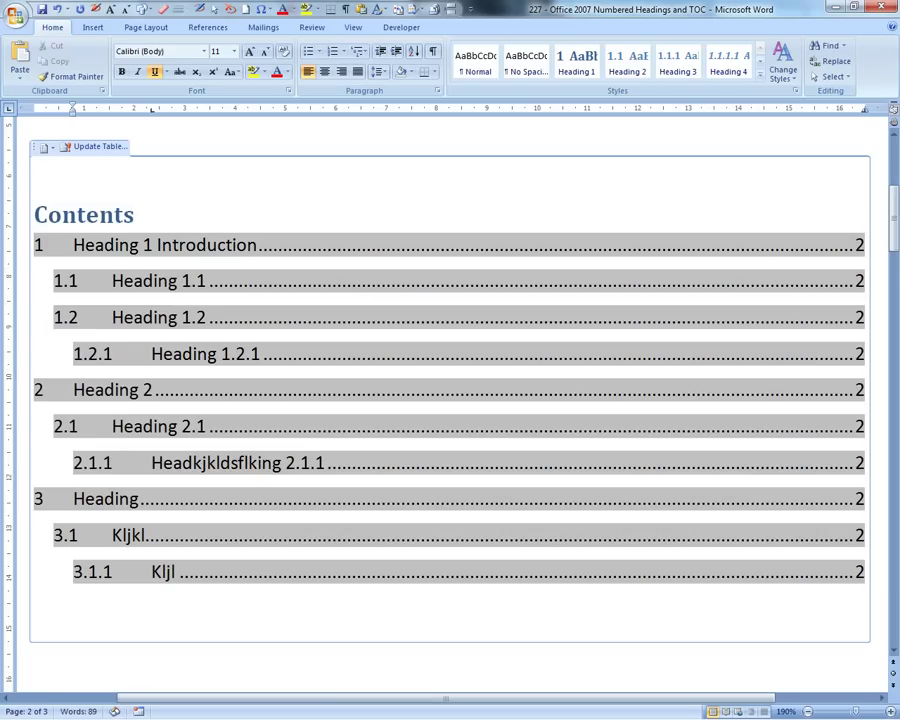
right_click(152, 430)
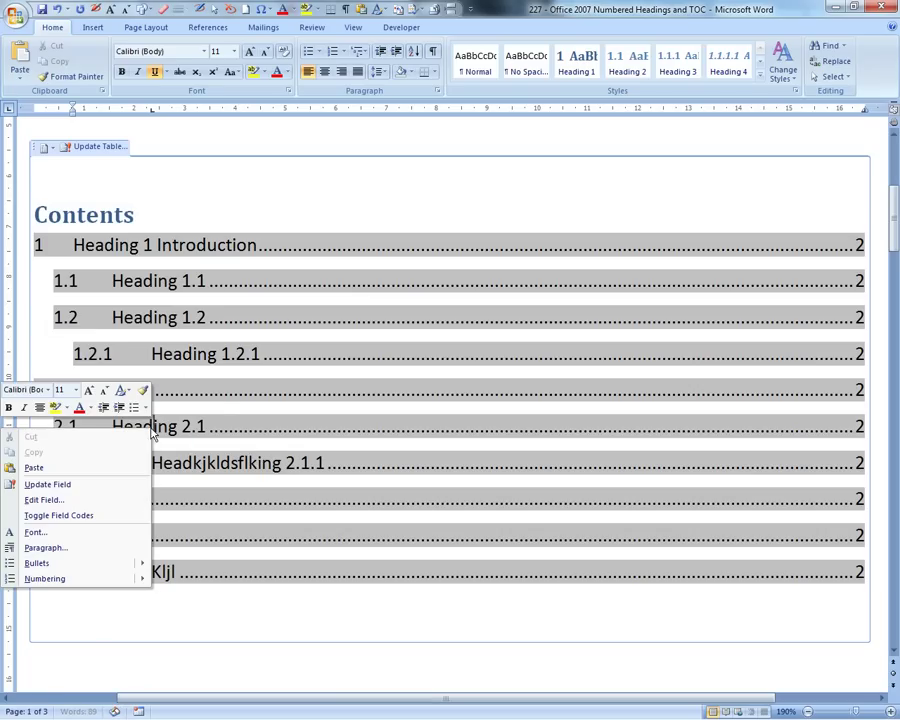
click(58, 486)
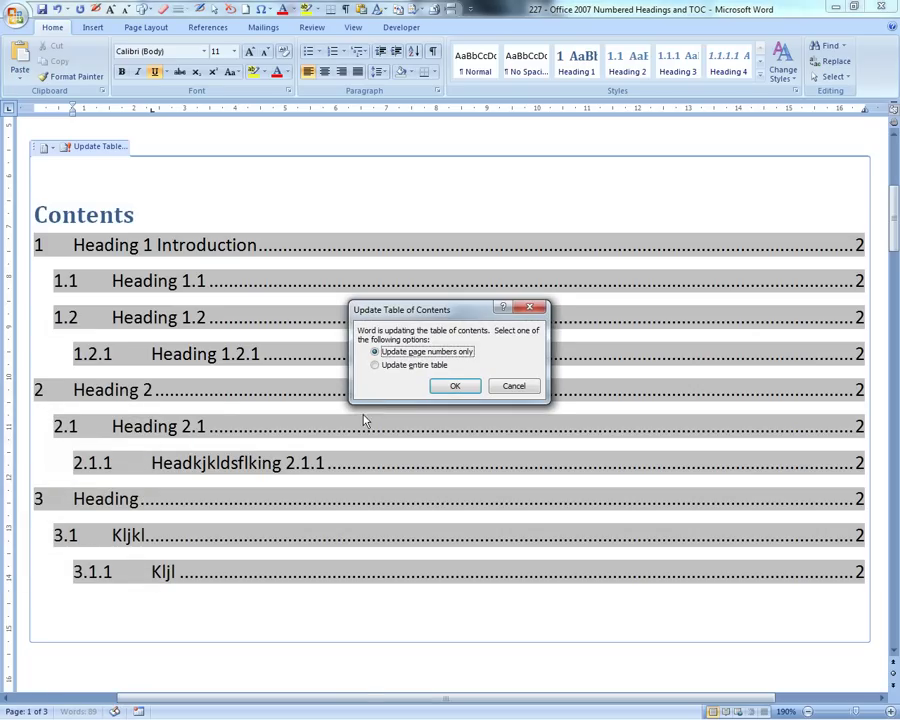
click(376, 365)
click(452, 386)
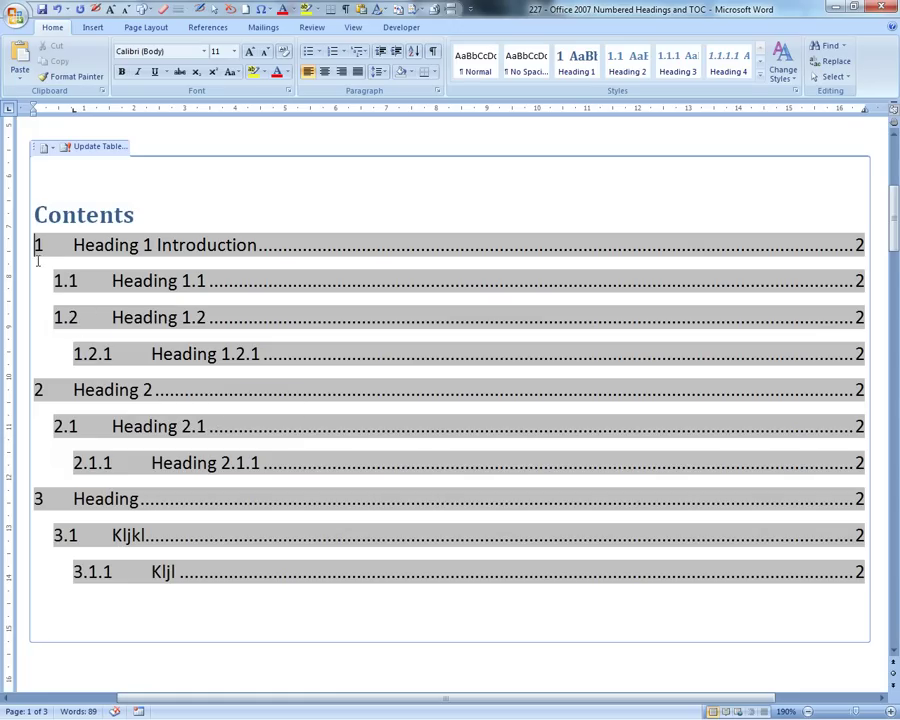
Define a new 1.0 number format for the Heading 1 Introduction number
scroll(48, 269, down, 3)
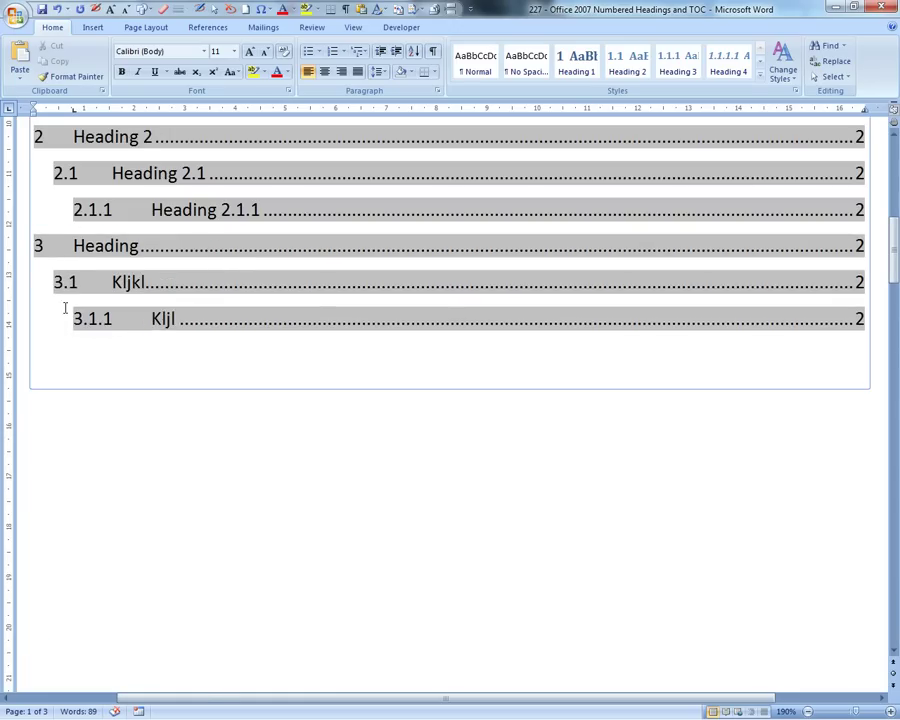
scroll(65, 308, down, 5)
click(48, 239)
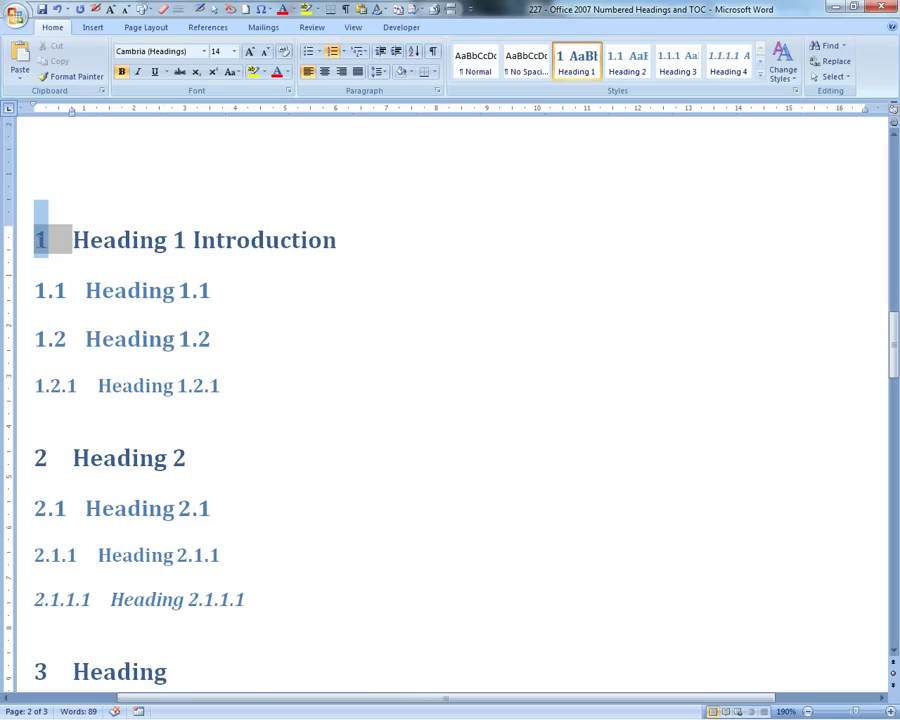
right_click(42, 241)
mouse_move(78, 424)
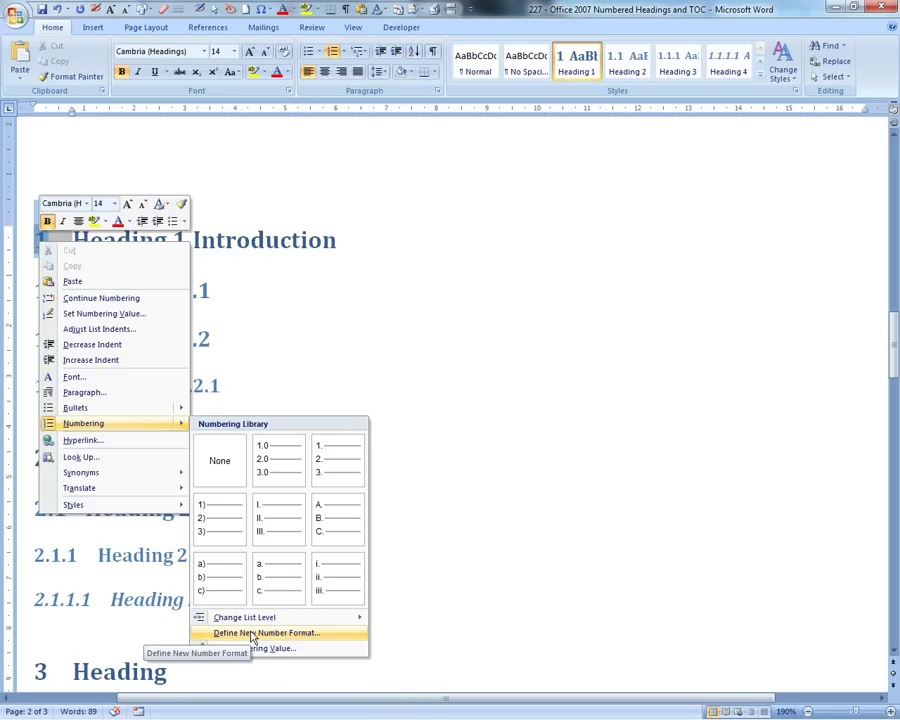
click(253, 637)
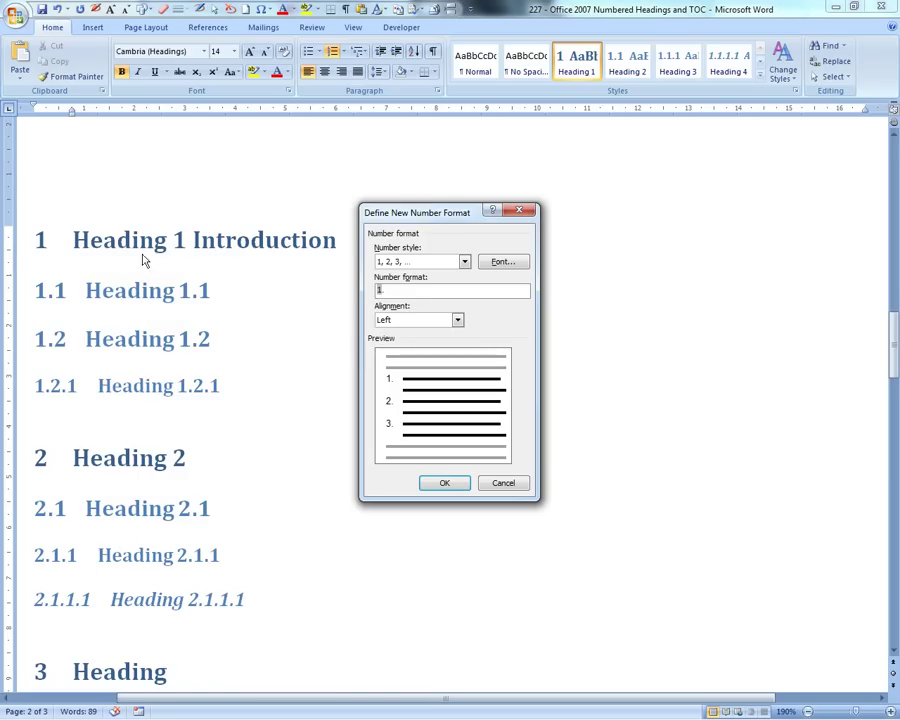
click(411, 290)
text(0)
click(444, 482)
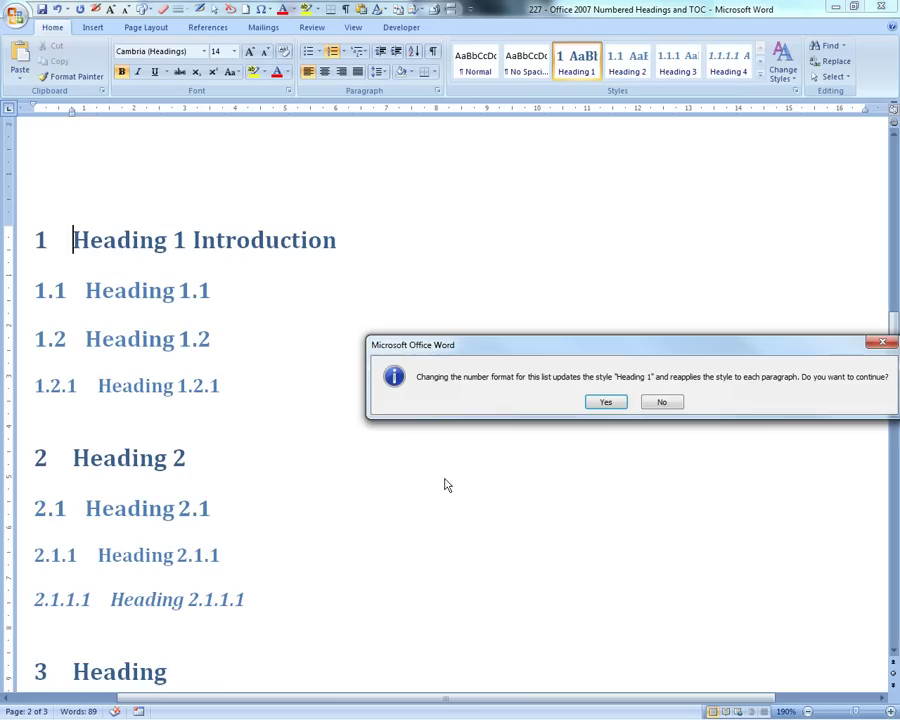
Accept the 1.0 format and update the Heading 1 style to match it, renumbering headings 1.0–4.0
click(604, 402)
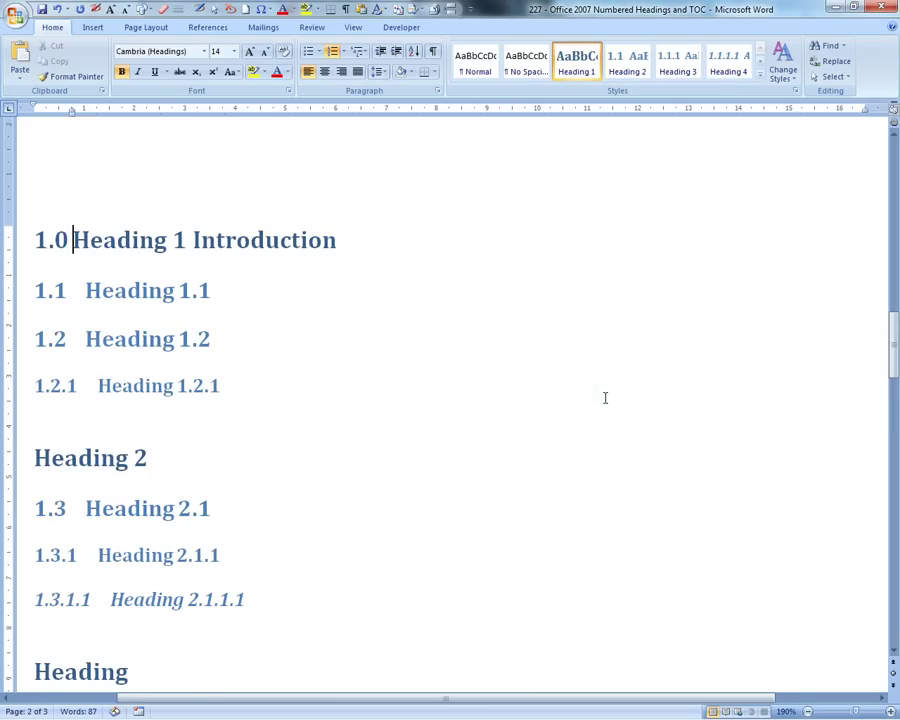
scroll(112, 396, down, 3)
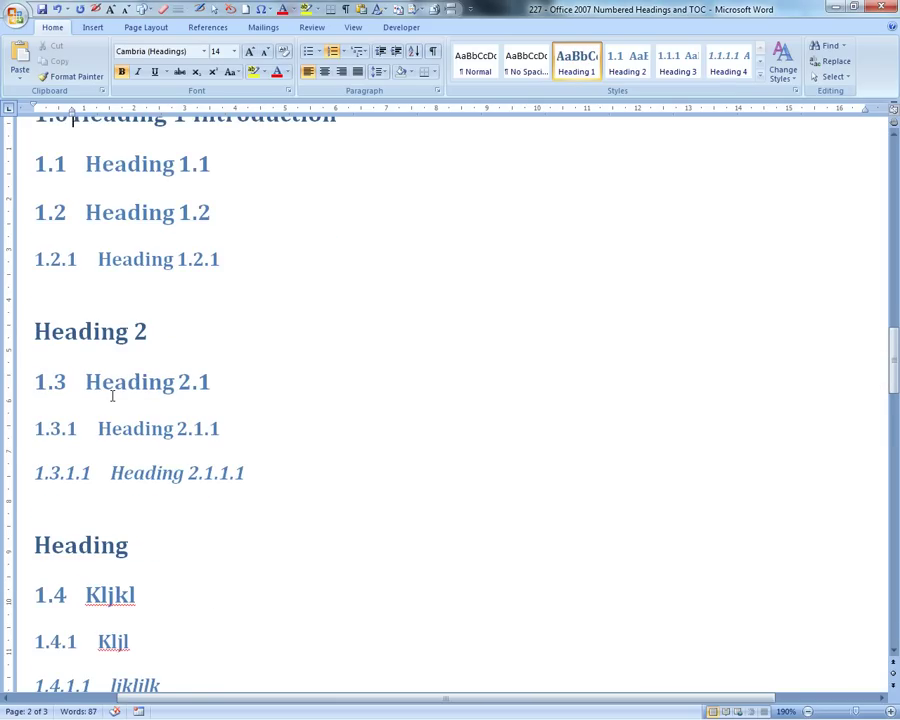
scroll(113, 396, up, 2)
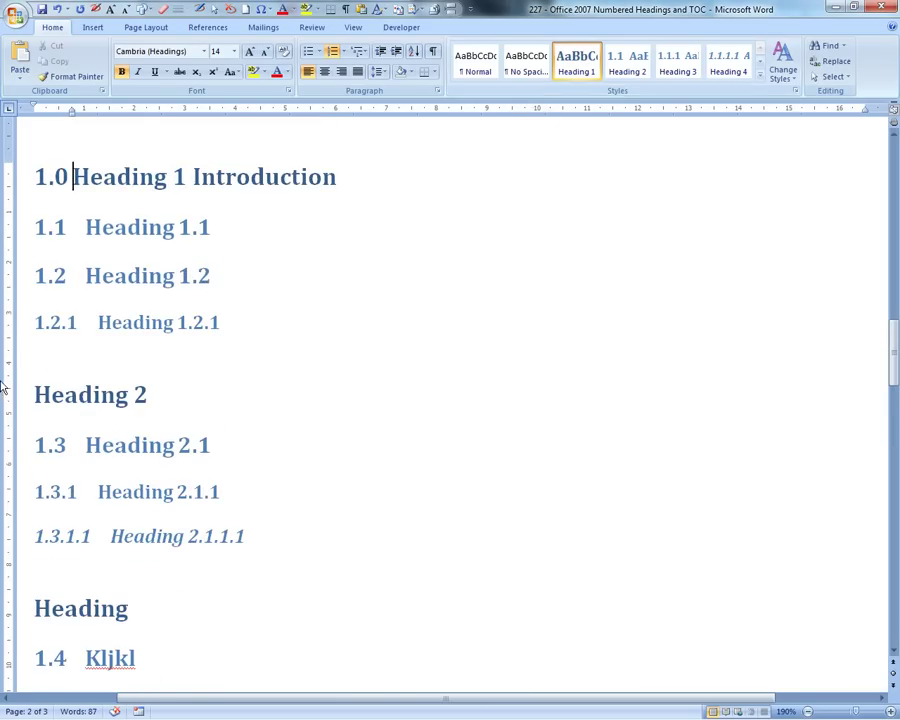
right_click(574, 64)
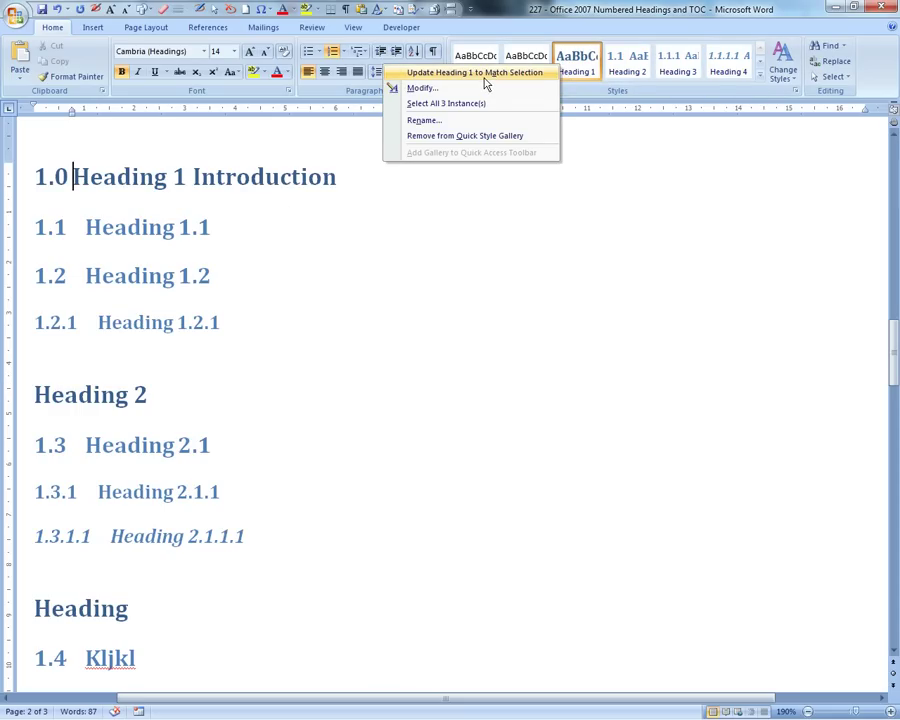
click(485, 74)
scroll(69, 514, down, 2)
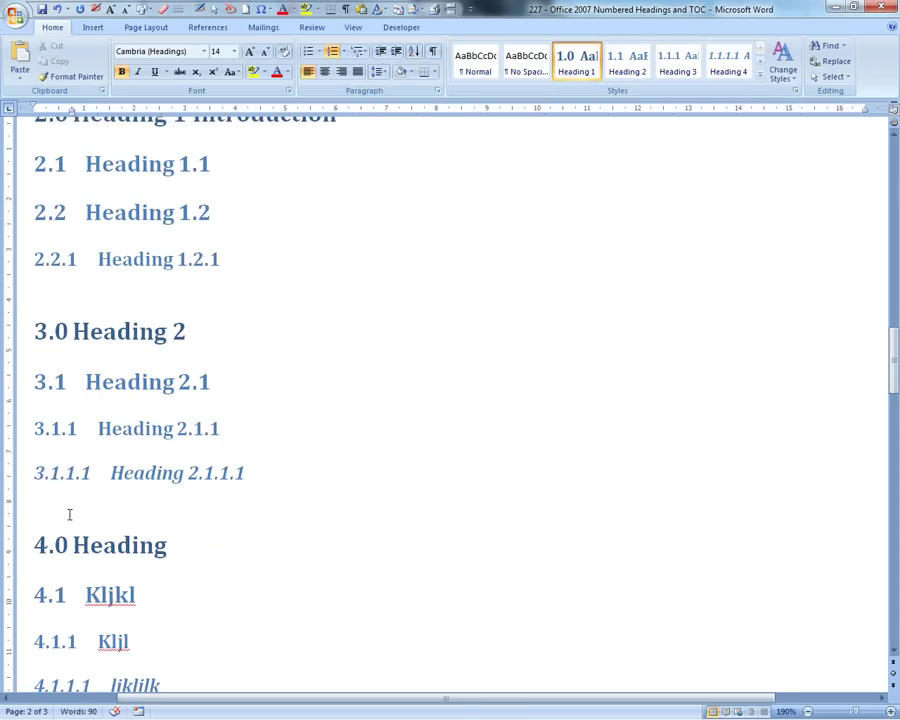
scroll(48, 536, down, 3)
scroll(52, 534, up, 12)
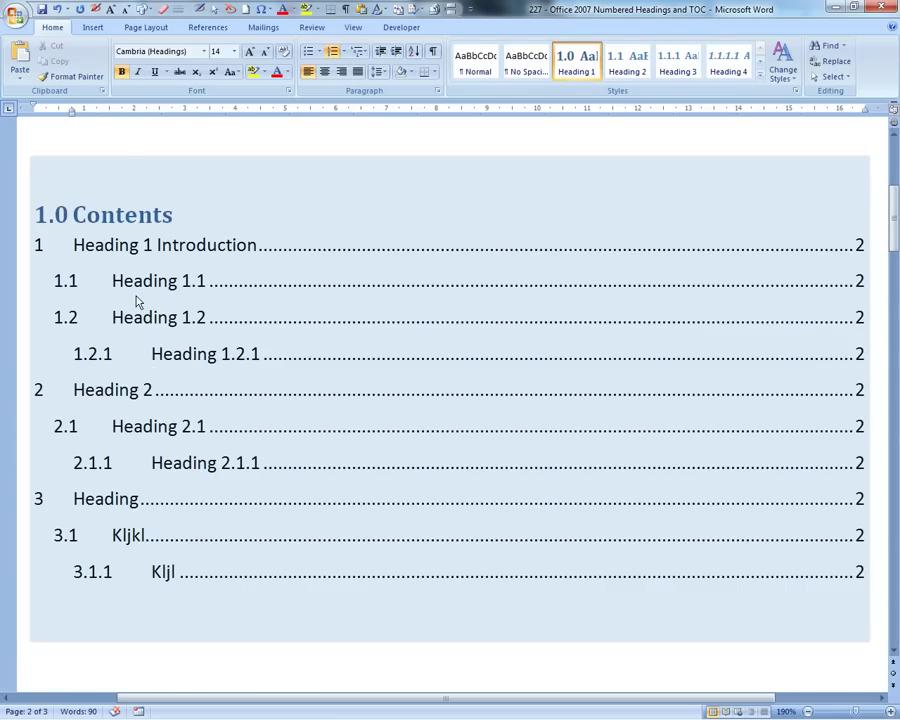
Update the entire table of contents with the new x.0 numbering
click(137, 267)
right_click(100, 300)
click(77, 337)
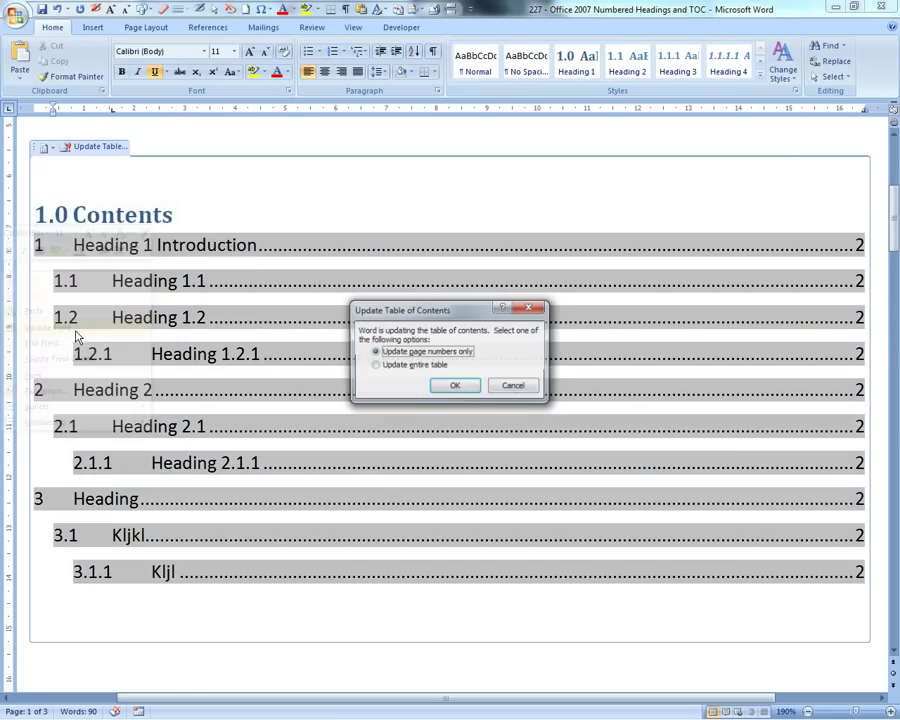
click(392, 365)
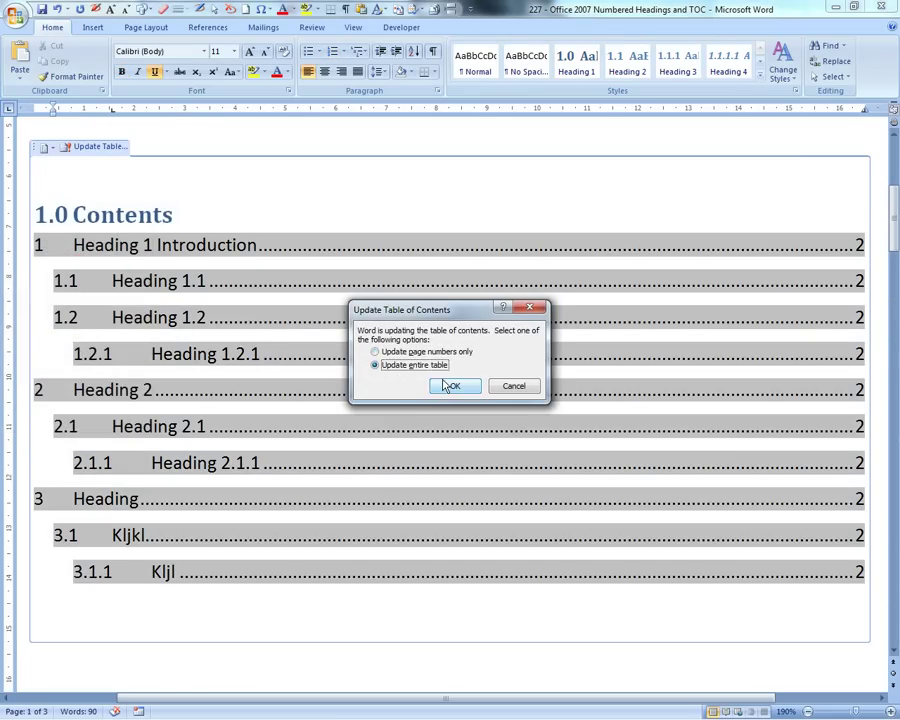
click(452, 386)
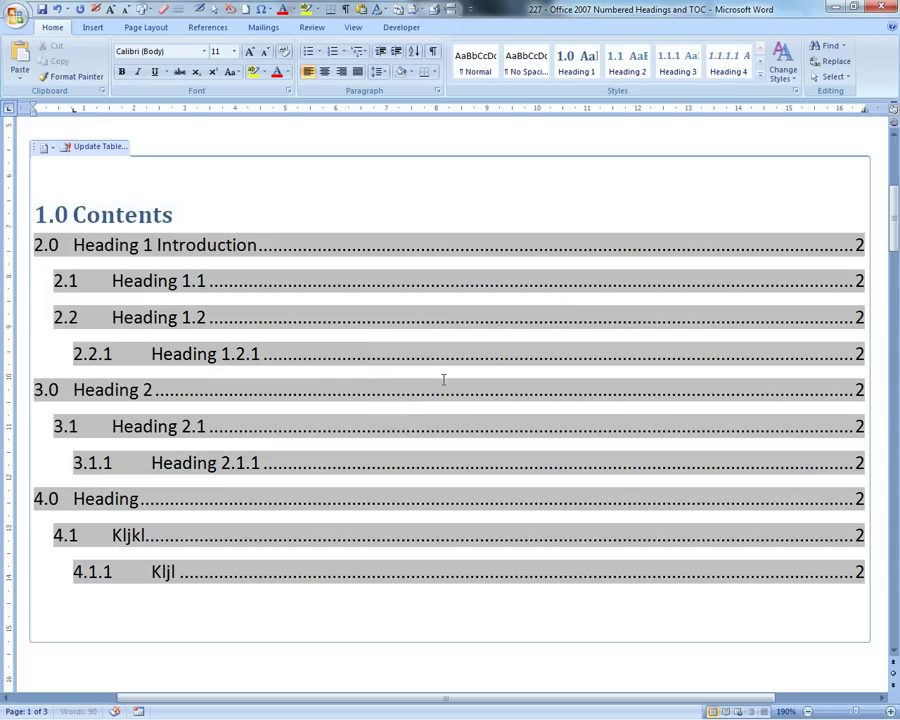
Restart the heading numbering at 1 from the 2.0 heading
click(59, 220)
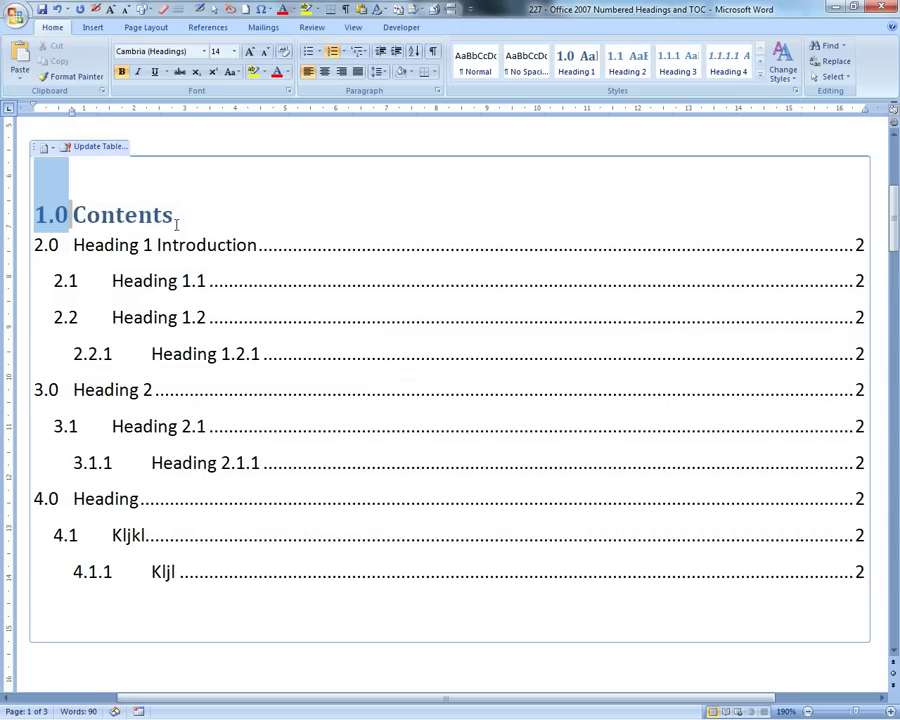
scroll(37, 209, down, 10)
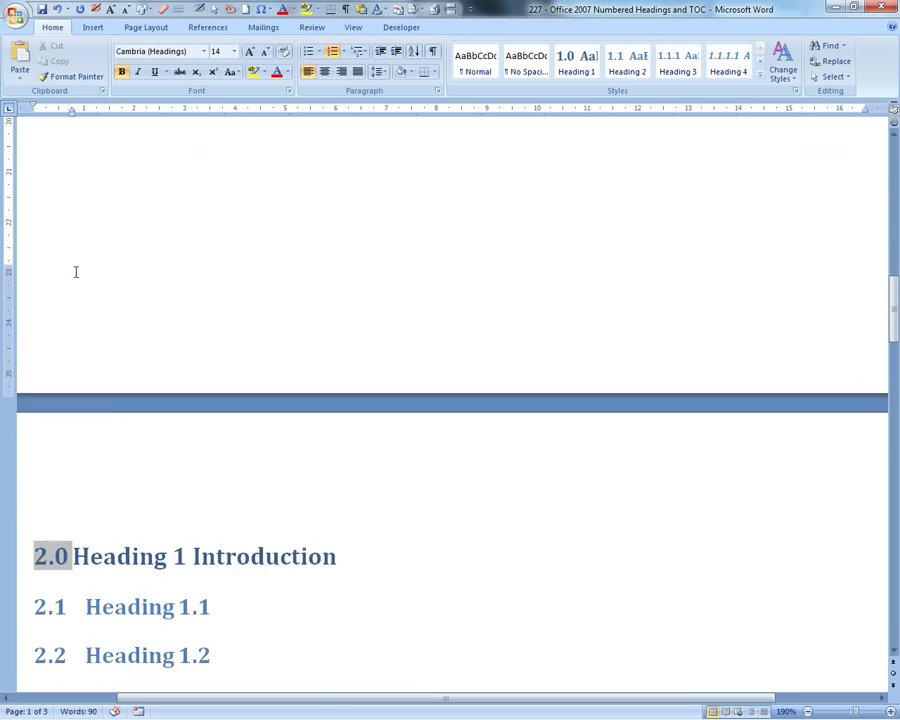
right_click(49, 303)
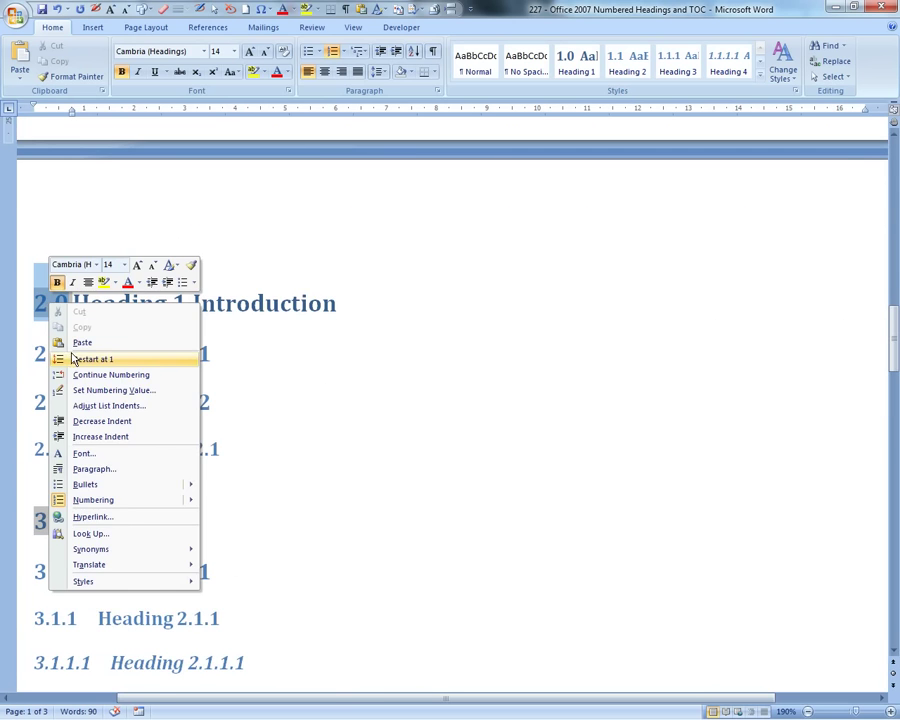
click(100, 356)
Set the Contents title's numbering to None
scroll(120, 354, up, 8)
scroll(130, 378, up, 4)
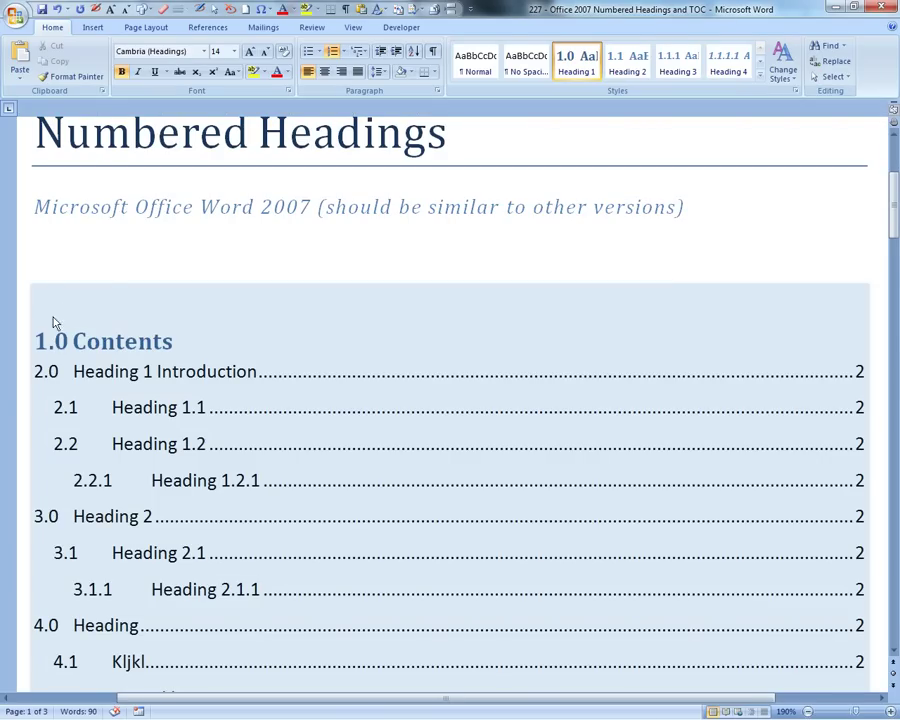
right_click(56, 342)
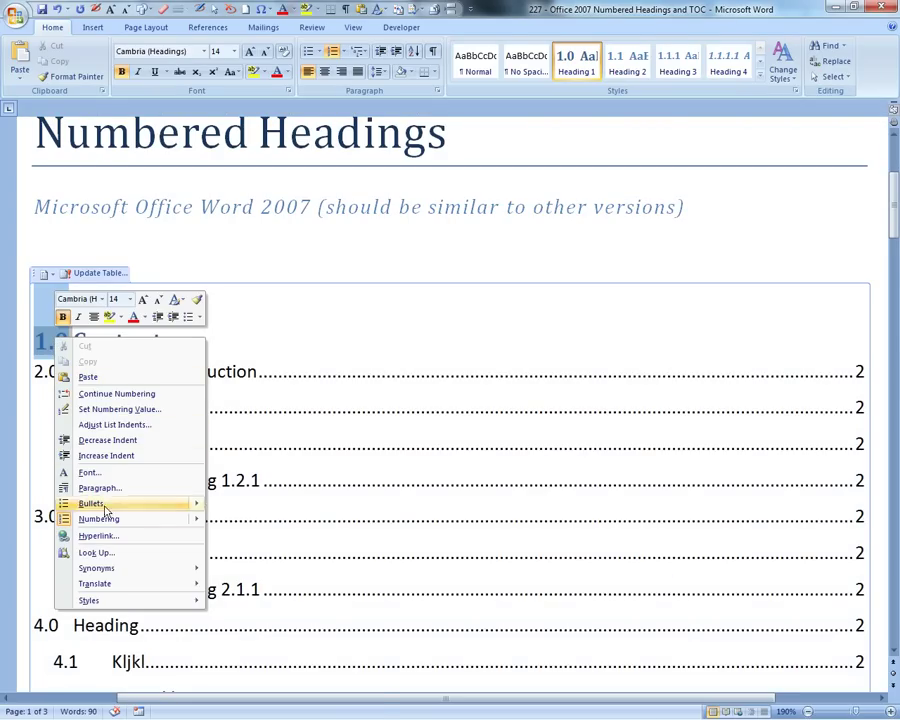
mouse_move(112, 520)
click(236, 518)
Rebuild the entire table of contents so it runs from 1.0 Heading 1 Introduction
scroll(152, 416, down, 2)
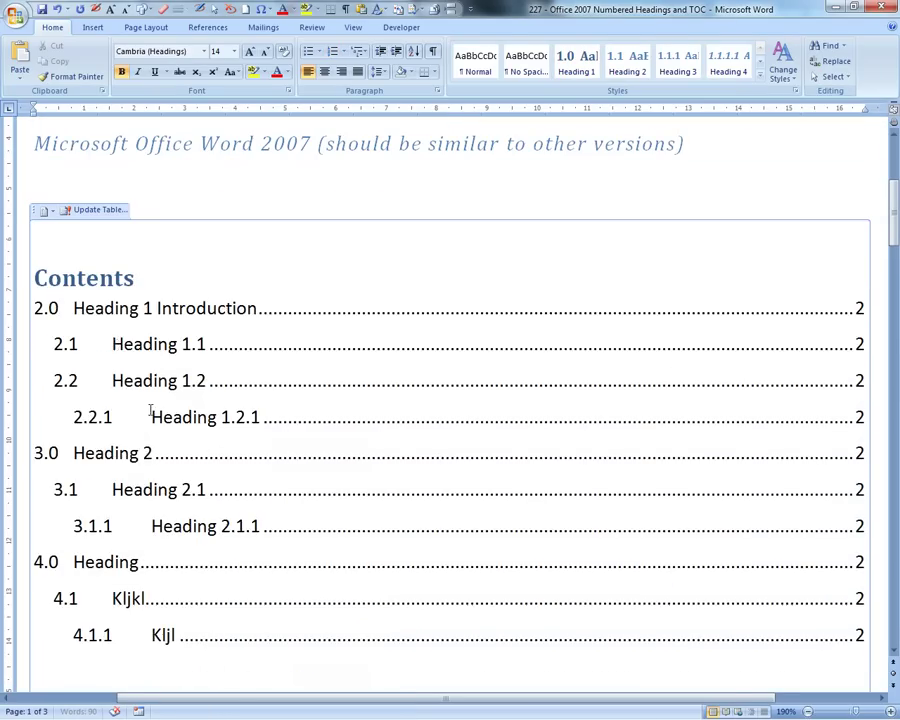
right_click(102, 300)
click(146, 356)
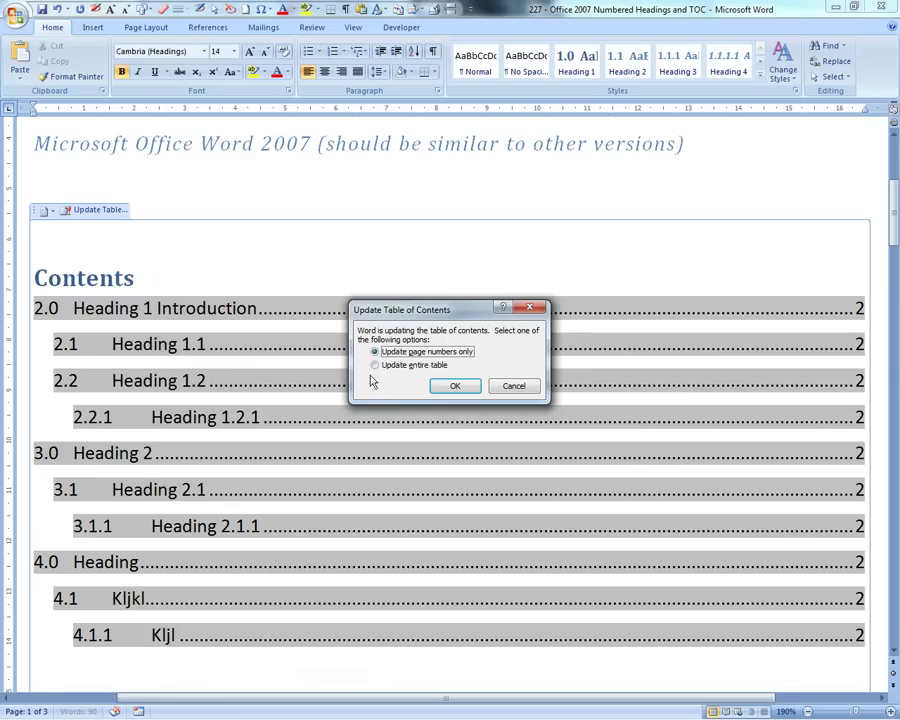
click(407, 367)
click(452, 385)
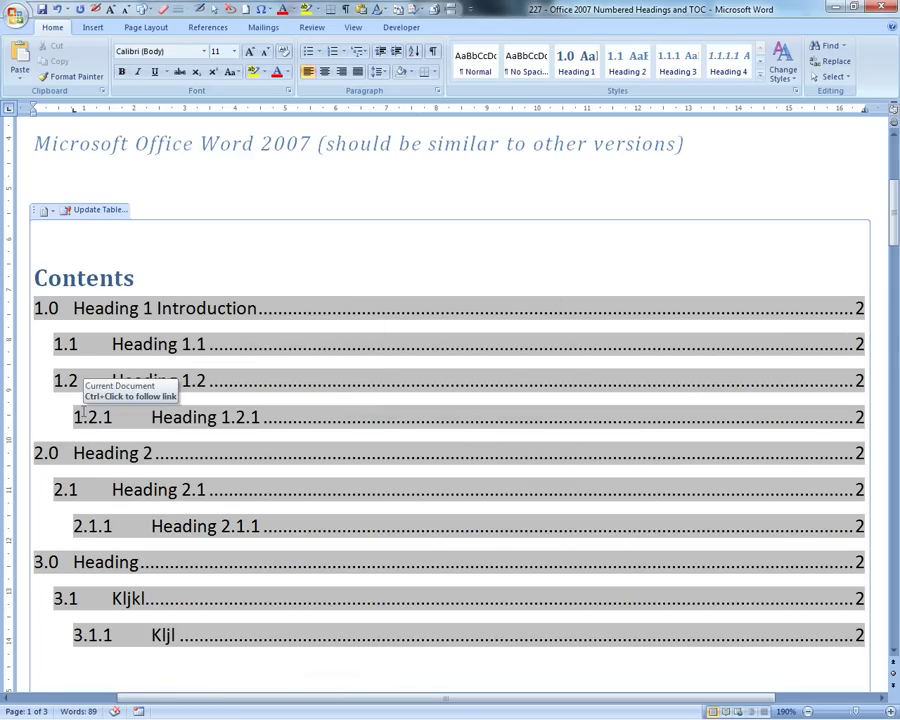
scroll(112, 612, down, 1)
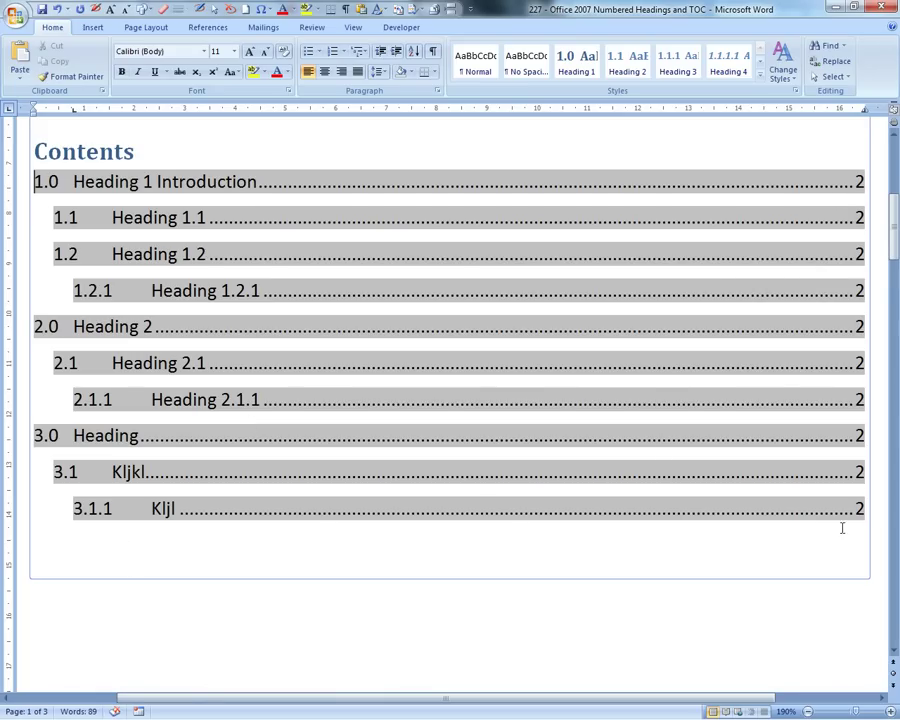
scroll(472, 416, down, 7)
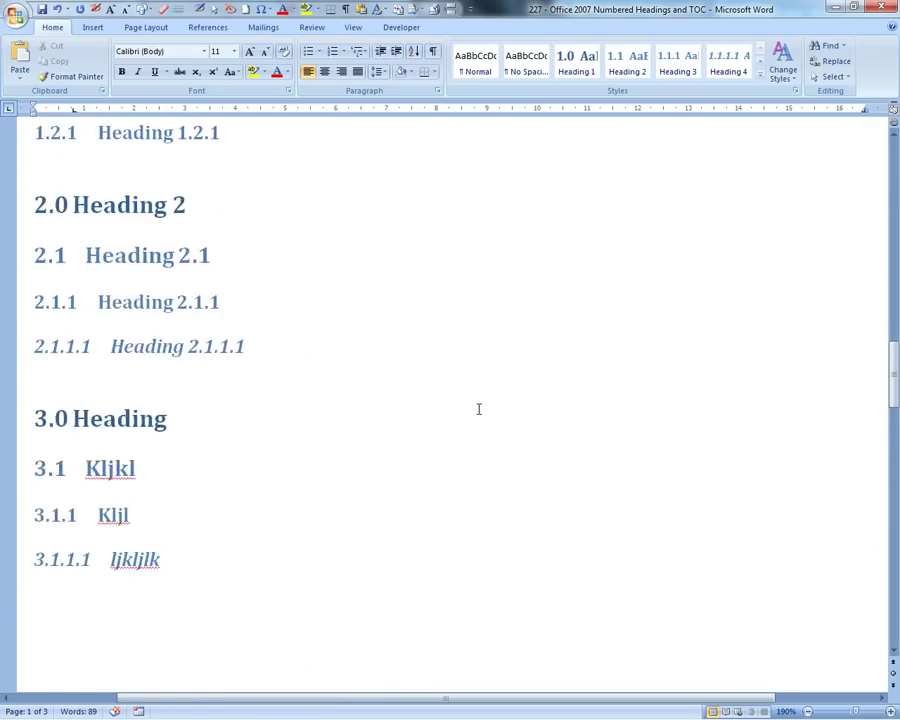
scroll(478, 409, up, 1)
scroll(478, 407, up, 3)
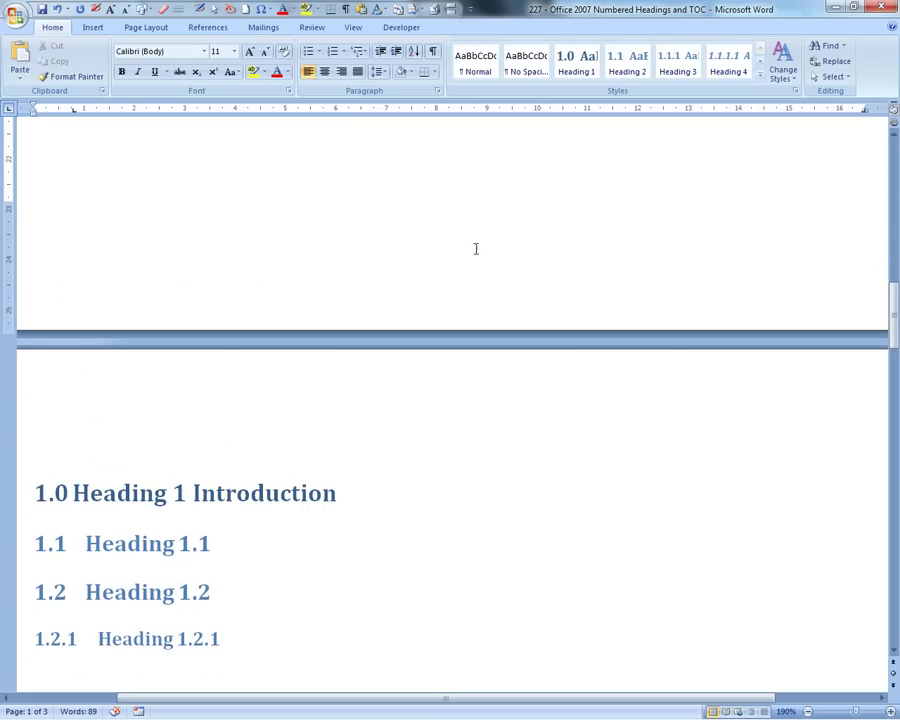
scroll(442, 528, down, 1)
scroll(217, 516, up, 4)
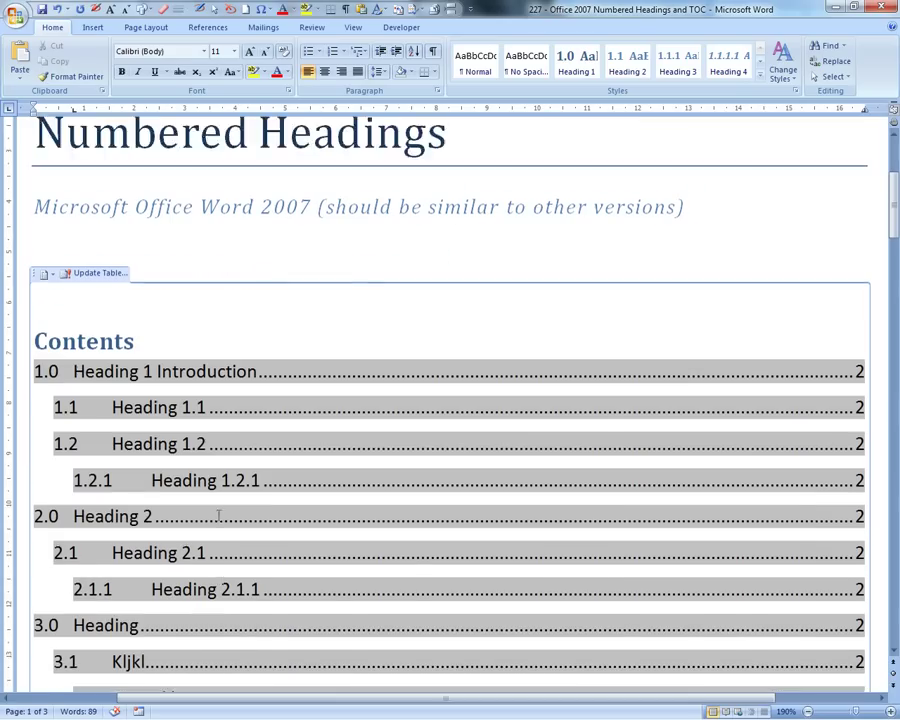
scroll(170, 452, down, 1)
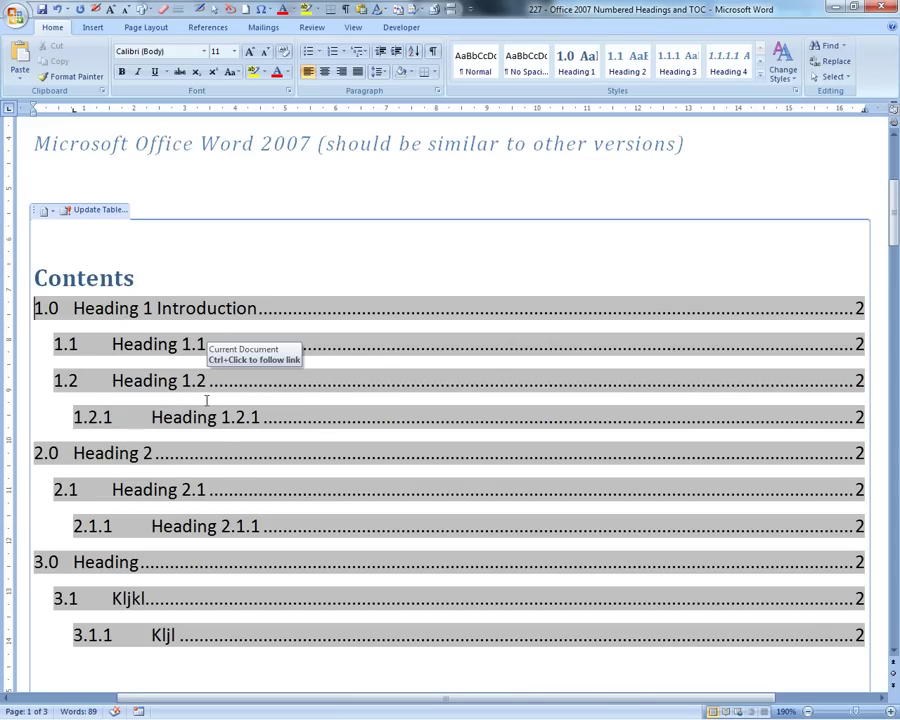
scroll(292, 420, up, 1)
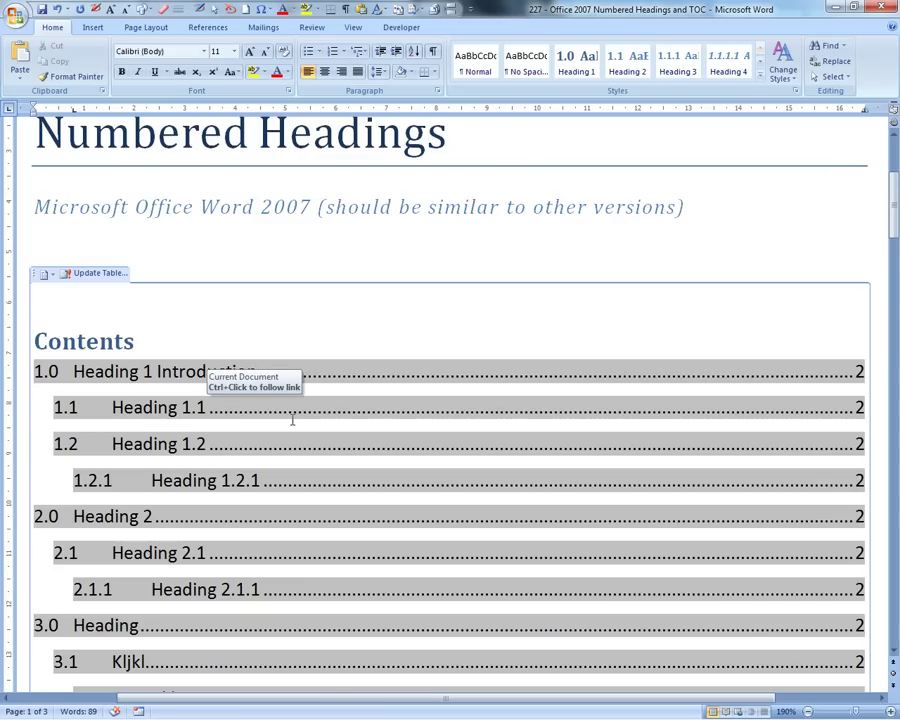
scroll(299, 418, up, 4)
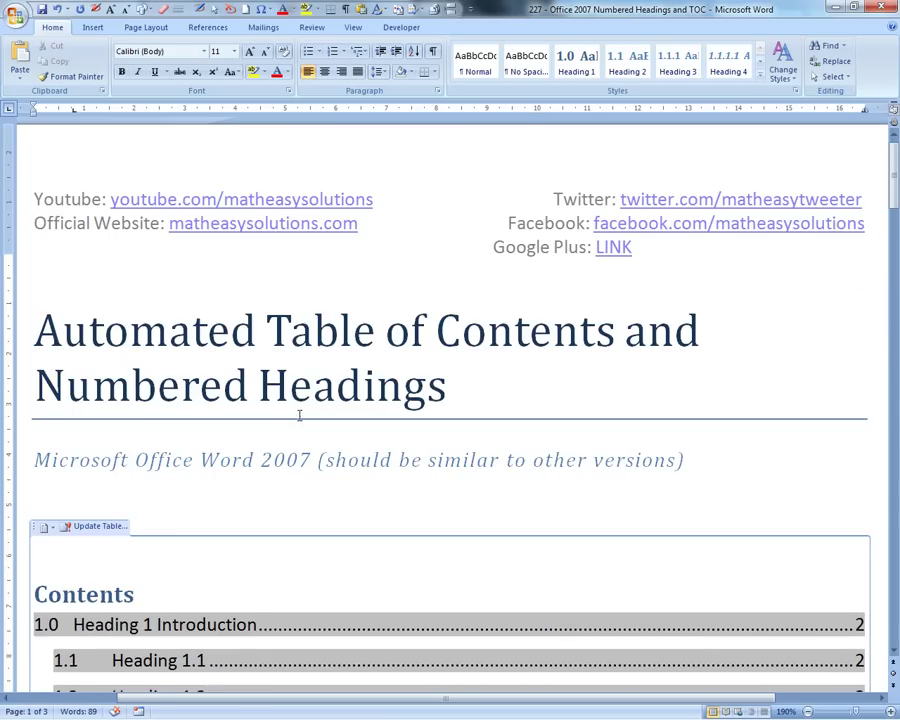
scroll(300, 385, down, 2)
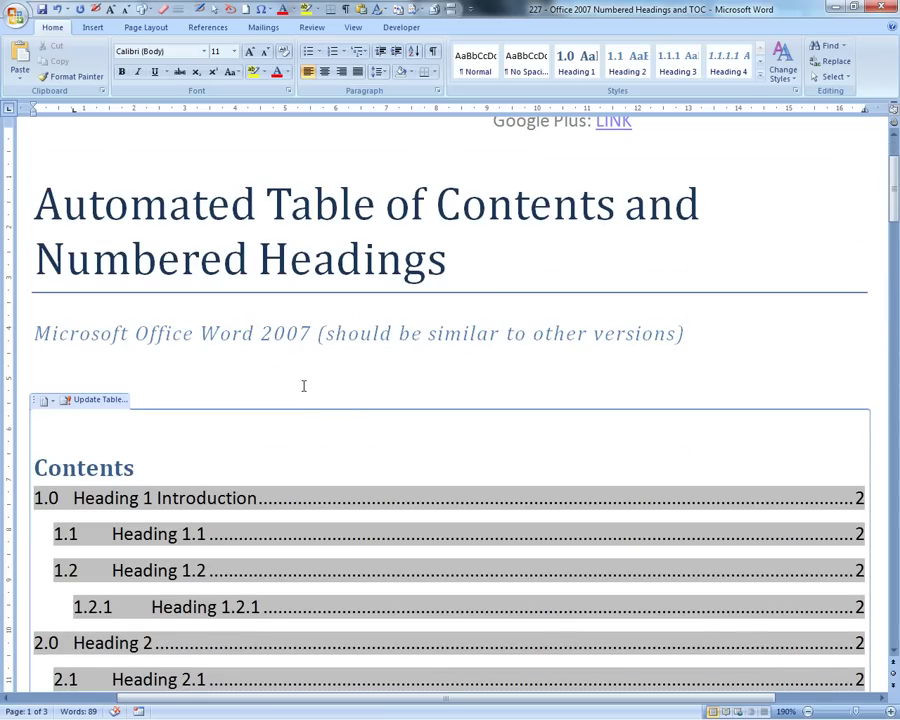
click(303, 385)
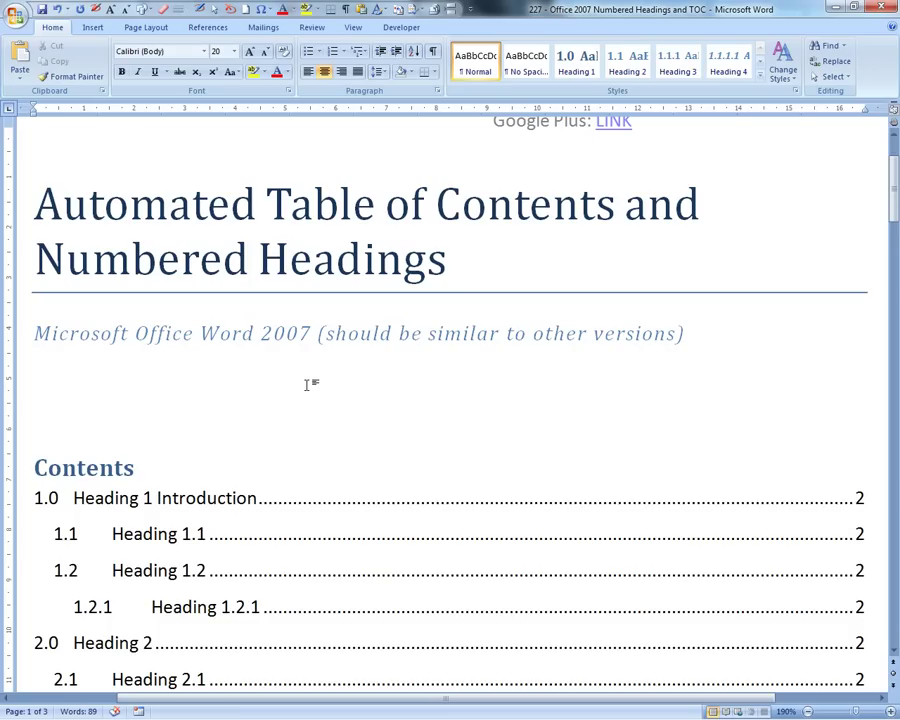